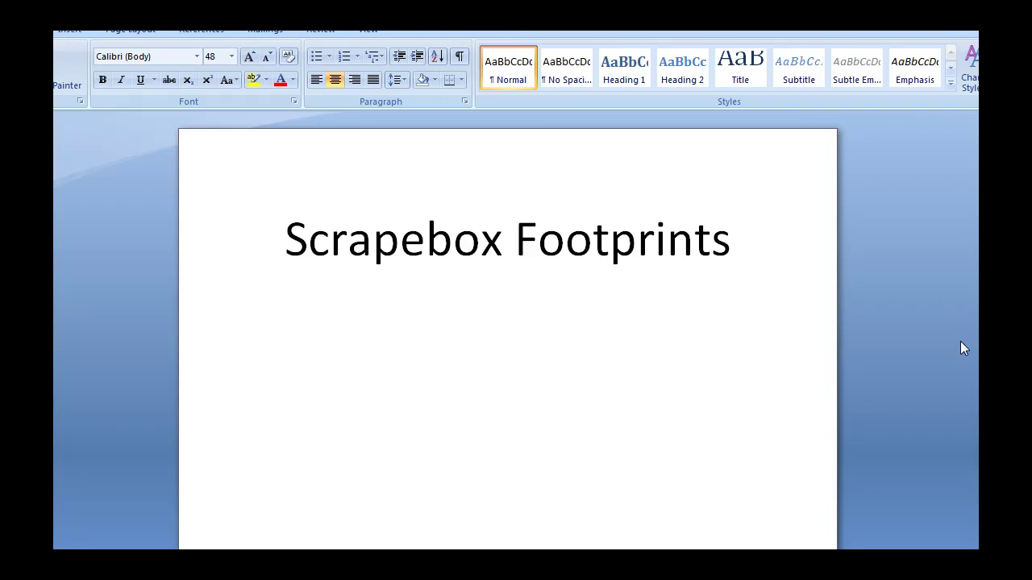
key("alt+Tab")
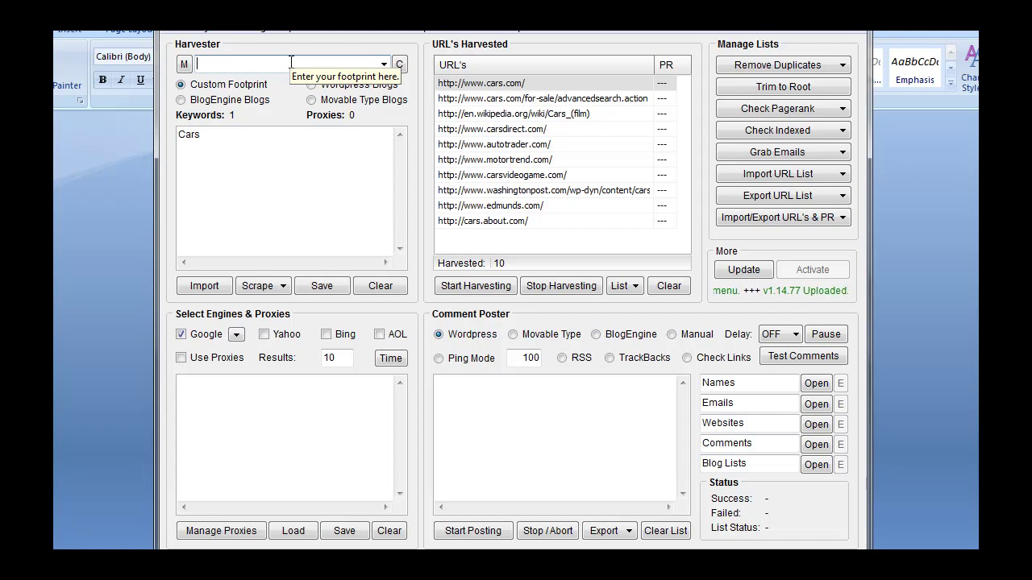
type("allintitl")
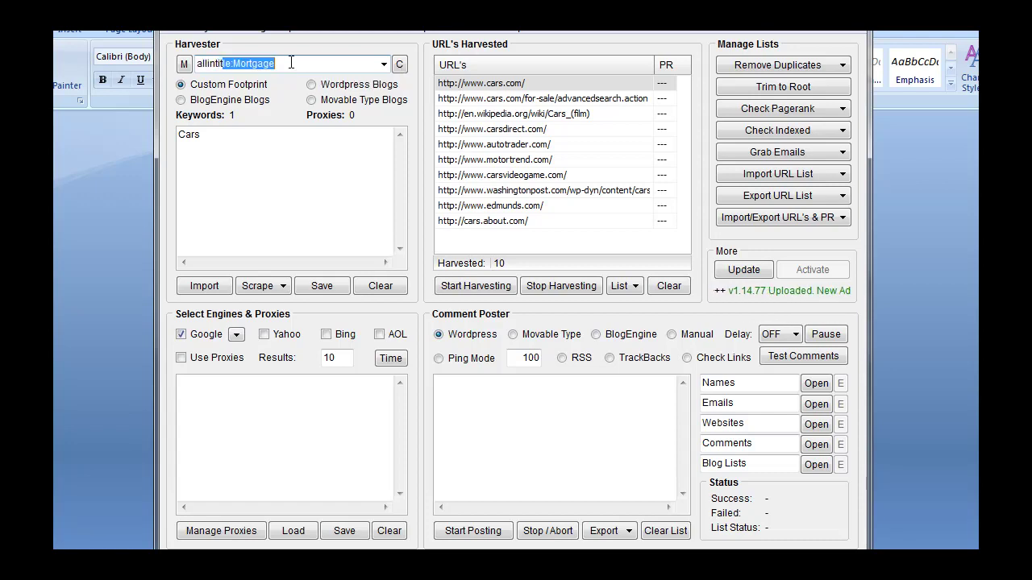
type("e:")
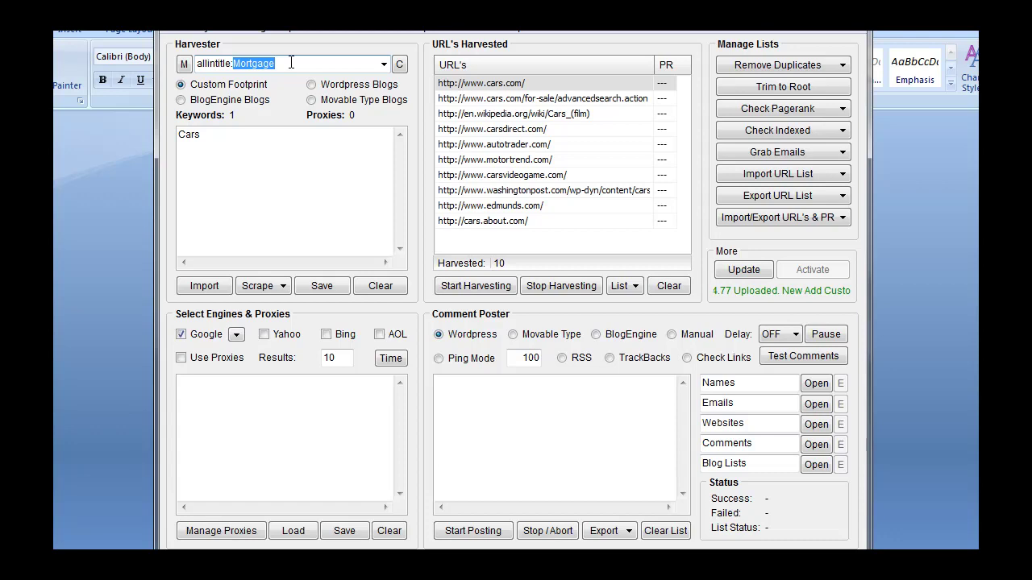
key("Delete")
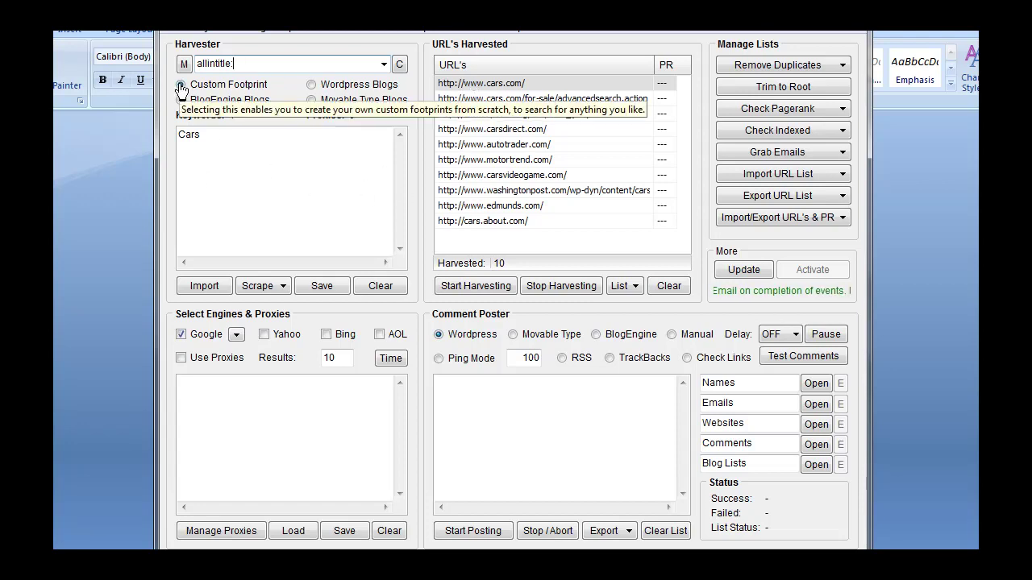
left_click(261, 64)
left_click_drag(260, 64, 181, 71)
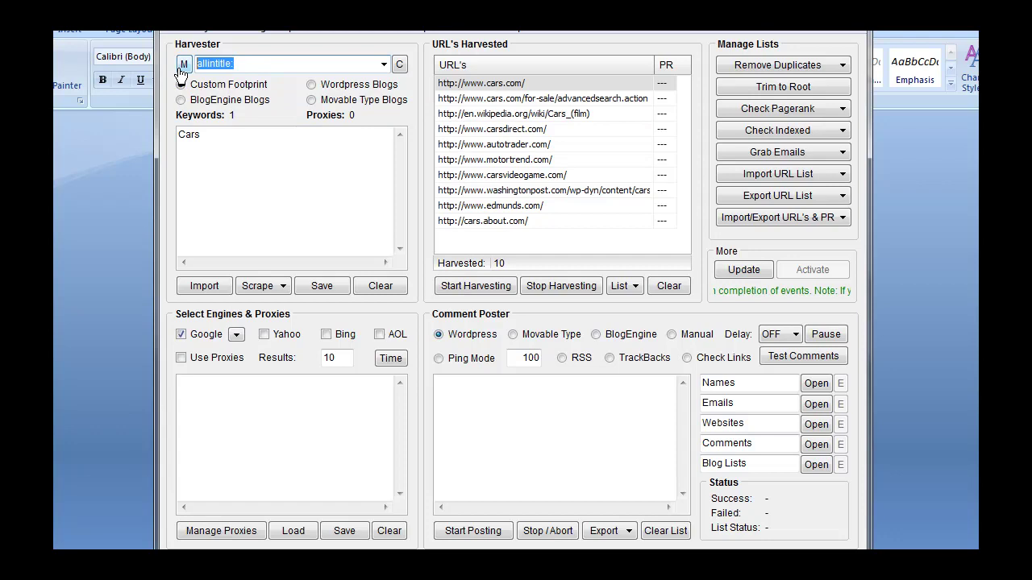
key("BackSpace")
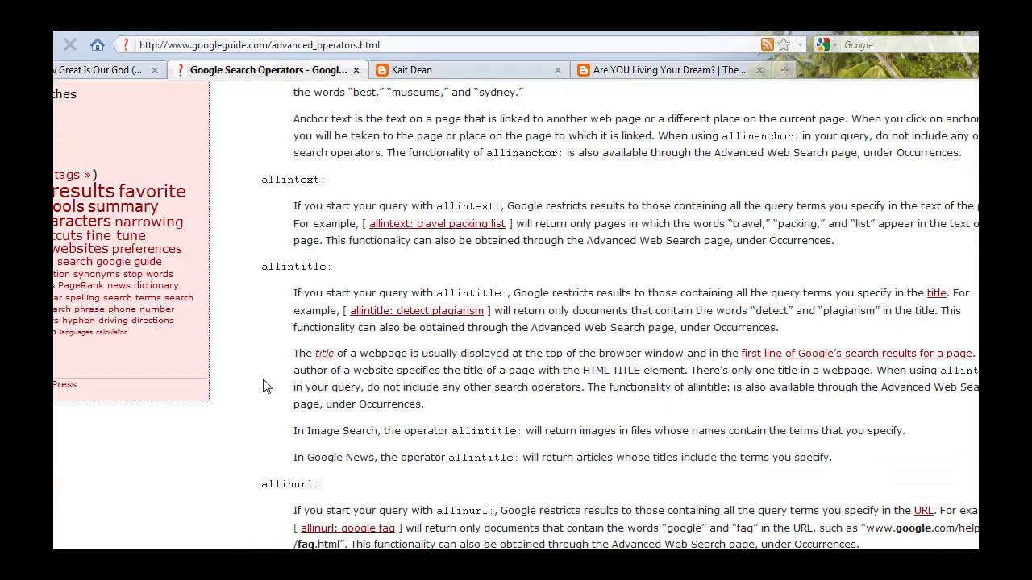
Step: Scroll through the Google Guide operator table to the allintitle and allinurl explanations
scroll(300, 307, "up", 10)
scroll(299, 300, "up", 4)
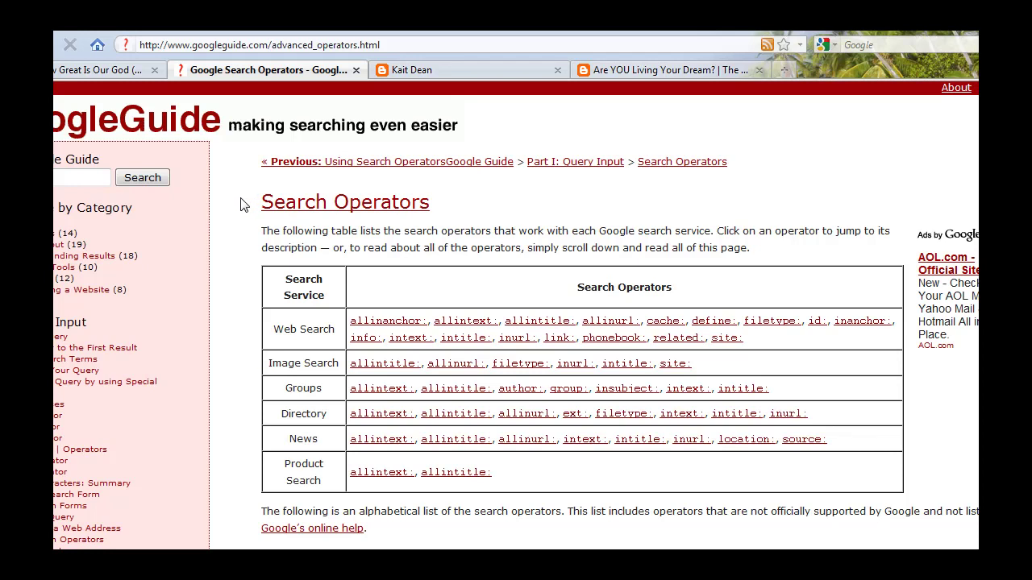
scroll(238, 210, "down", 4)
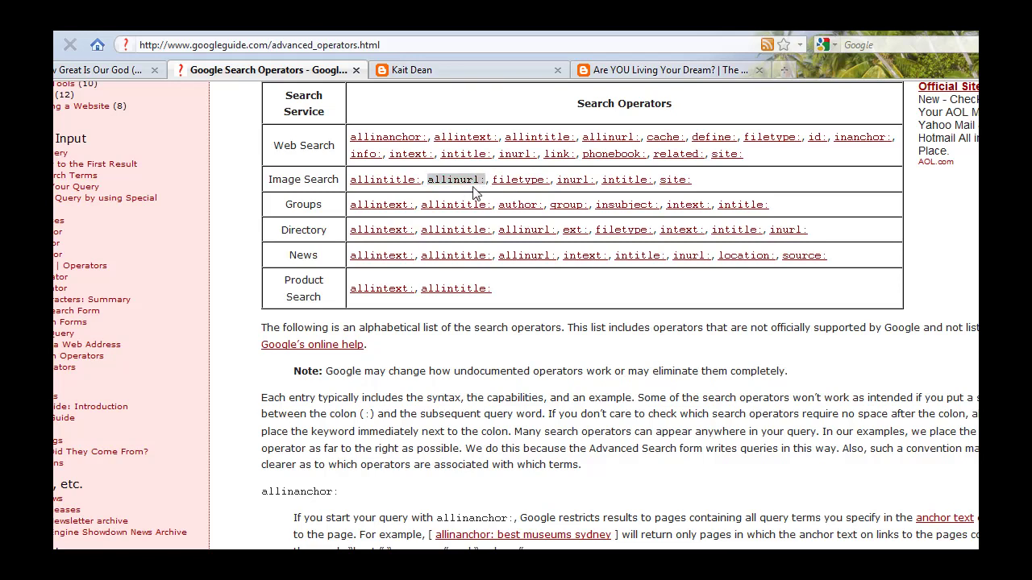
scroll(476, 194, "down", 8)
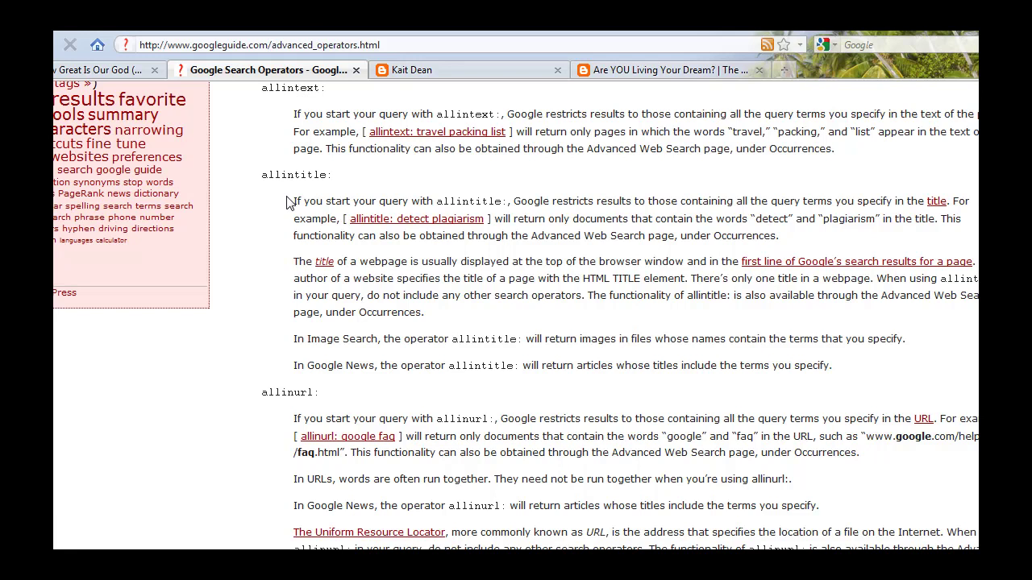
Step: Scroll further down to the intitle section, then return to the Scrapebox harvester
scroll(274, 206, "down", 15)
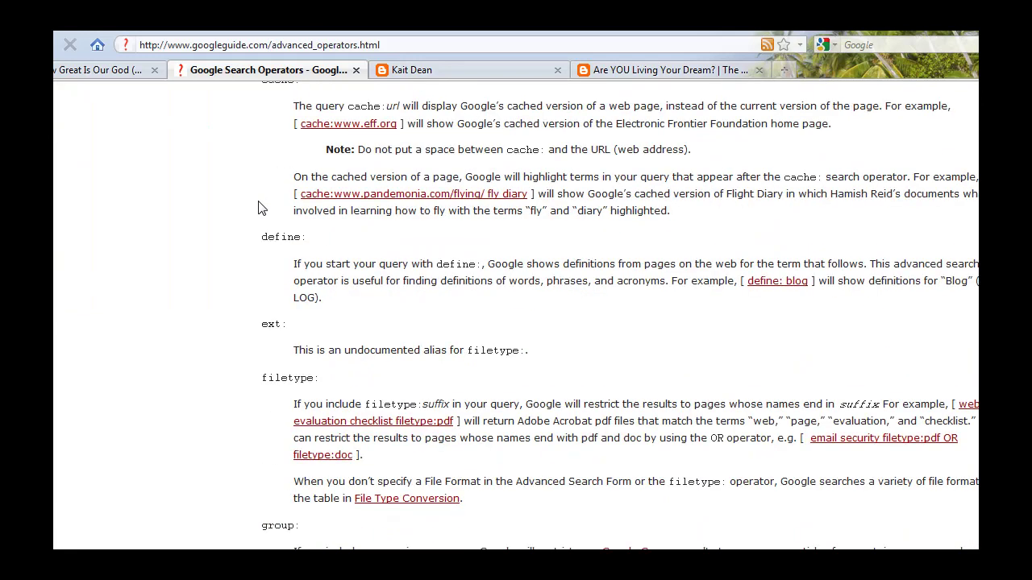
scroll(258, 208, "down", 10)
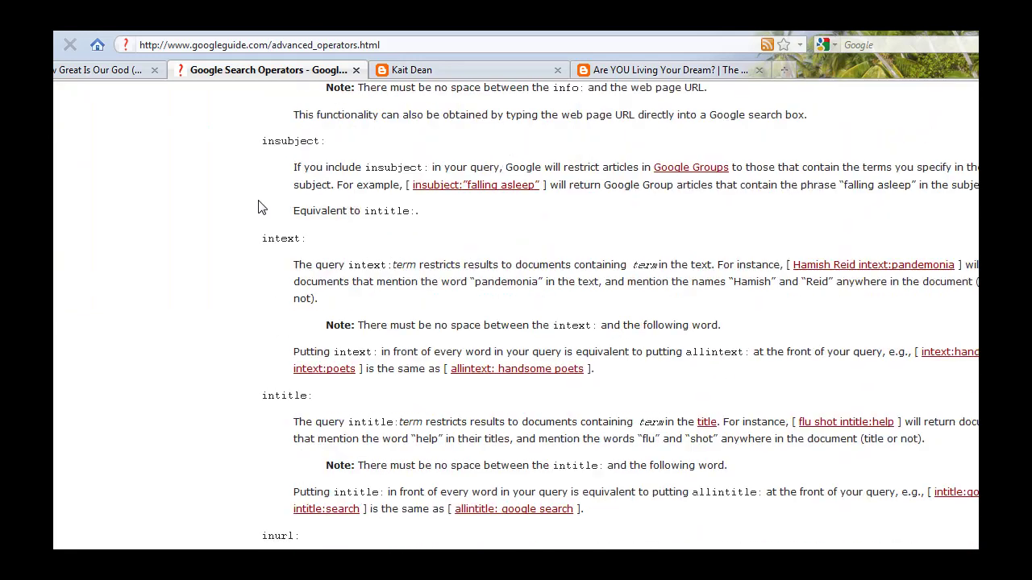
scroll(258, 371, "down", 1)
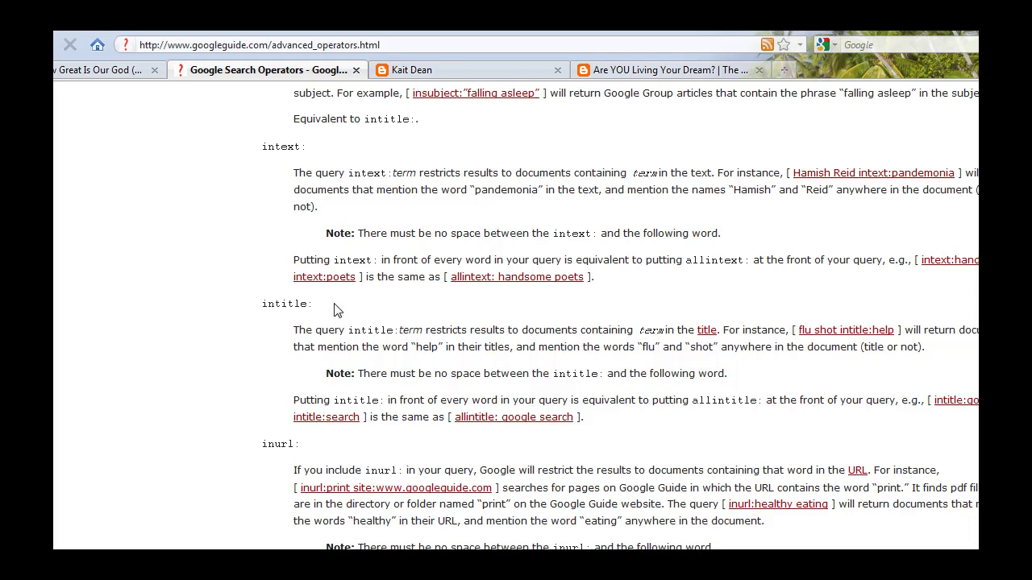
key("alt+Tab")
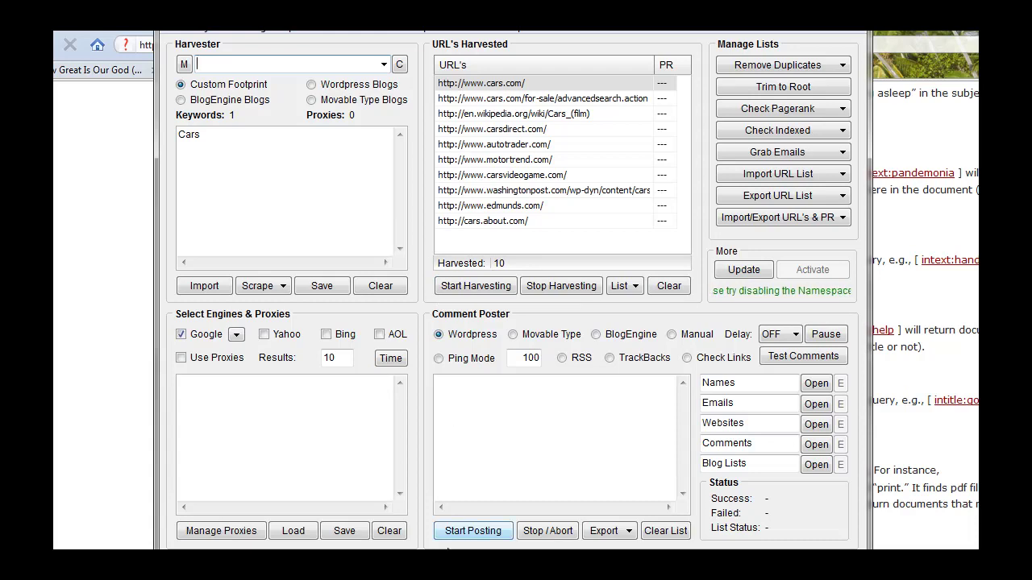
Step: View the blogger footprint note in Notepad, then bring the Google Guide page back
left_click(454, 545)
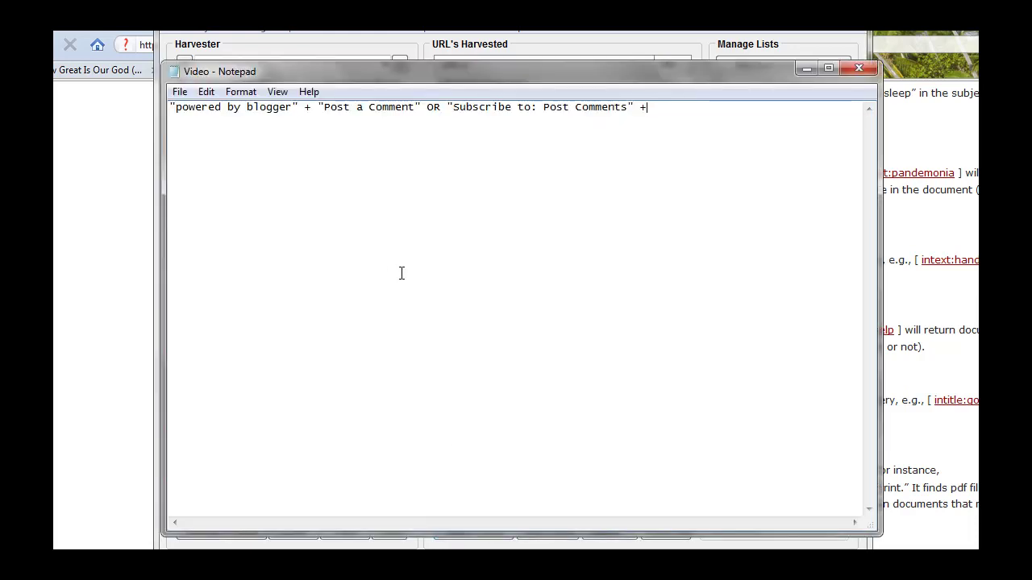
left_click(140, 295)
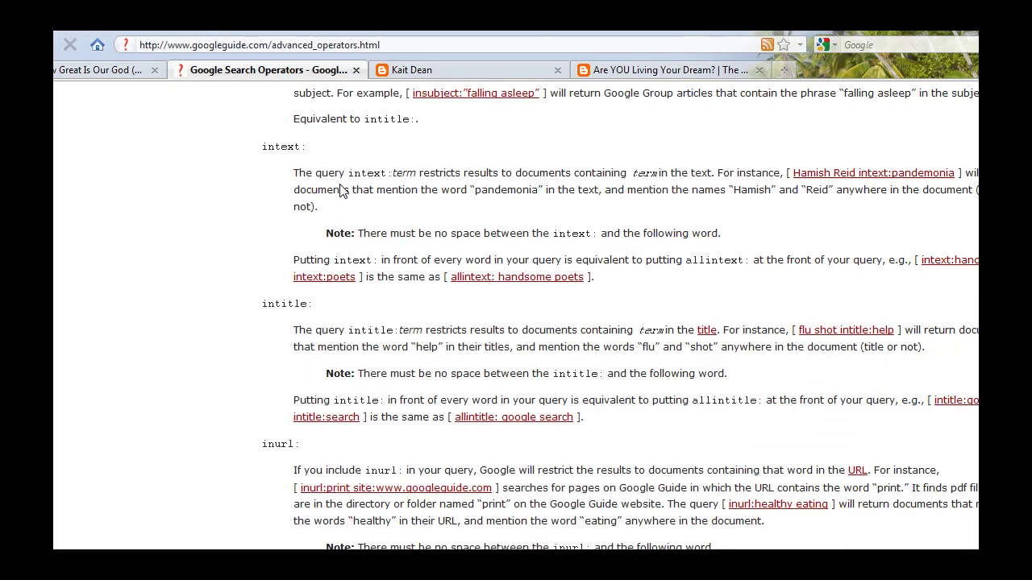
Step: Highlight the 'Post a Comment' heading and 'Comment as:' label on both blog posts
left_click(425, 79)
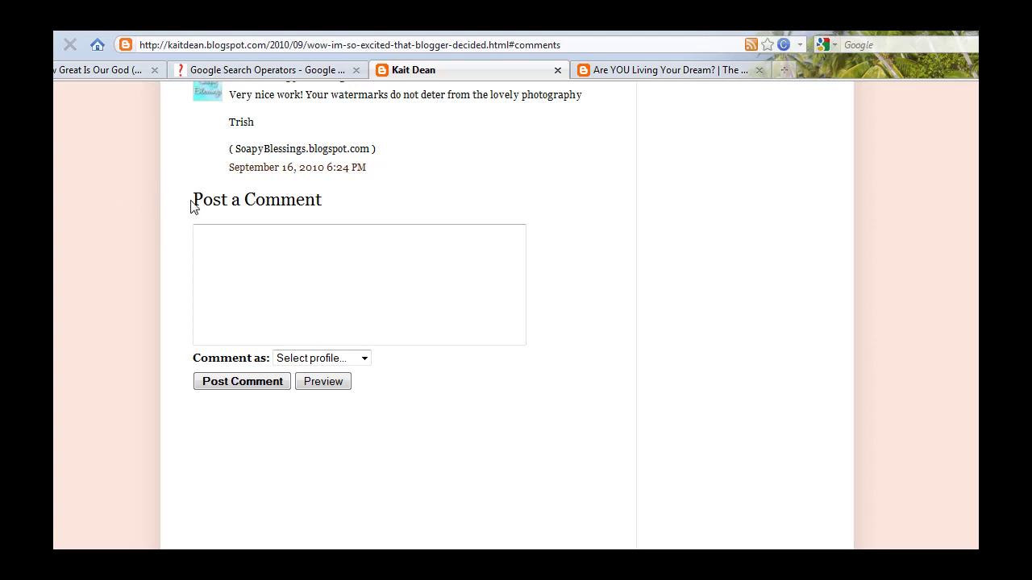
left_click_drag(192, 202, 328, 215)
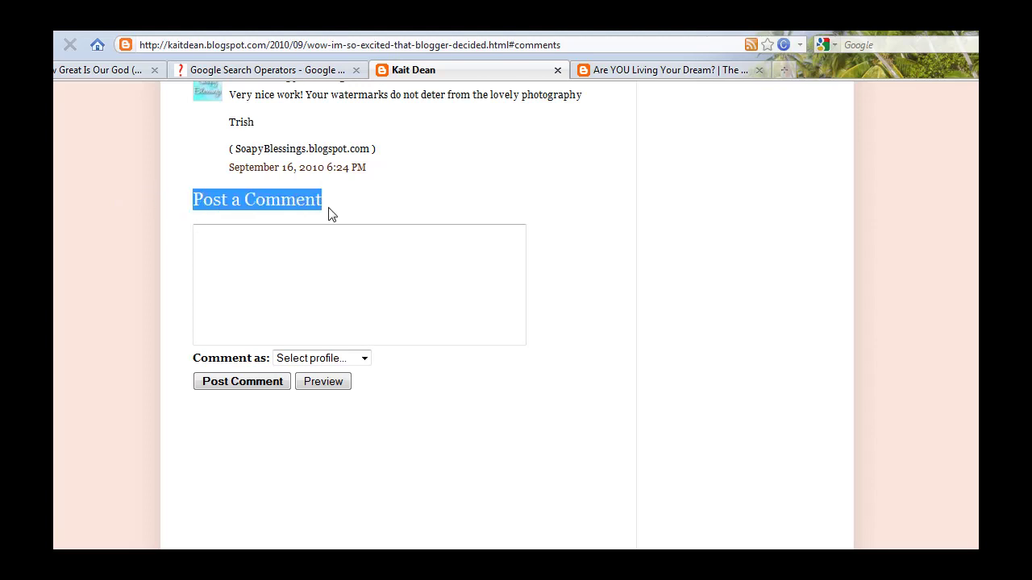
left_click(648, 73)
left_click_drag(192, 179, 286, 183)
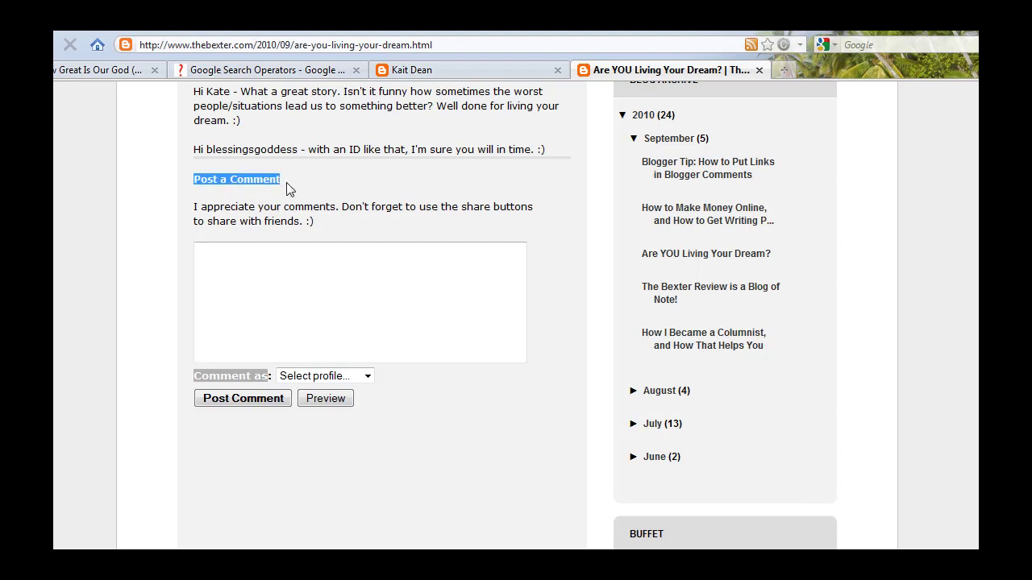
left_click_drag(291, 184, 194, 186)
left_click(249, 379)
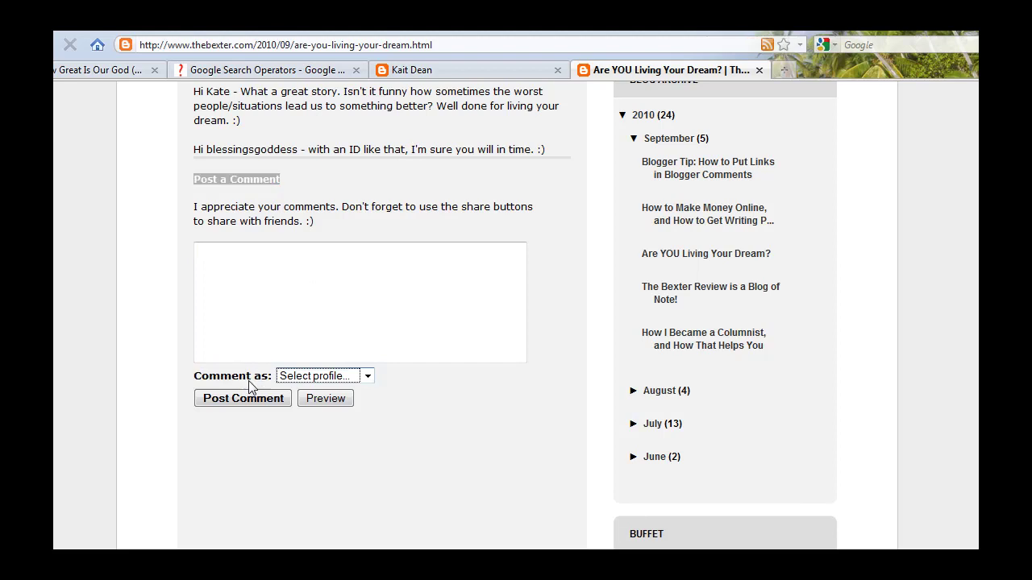
double_click(252, 382)
left_click_drag(271, 382, 199, 387)
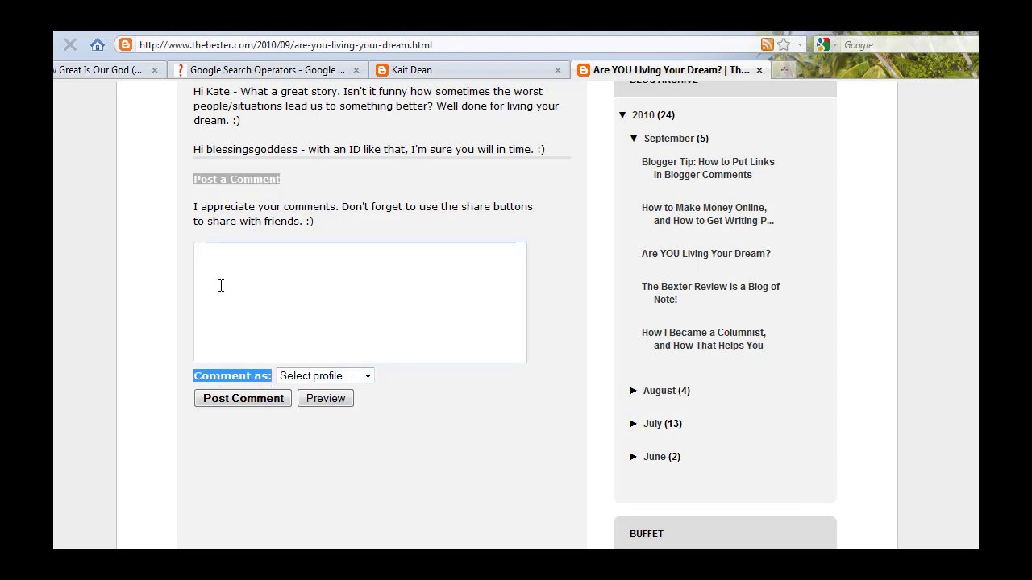
left_click_drag(193, 179, 282, 181)
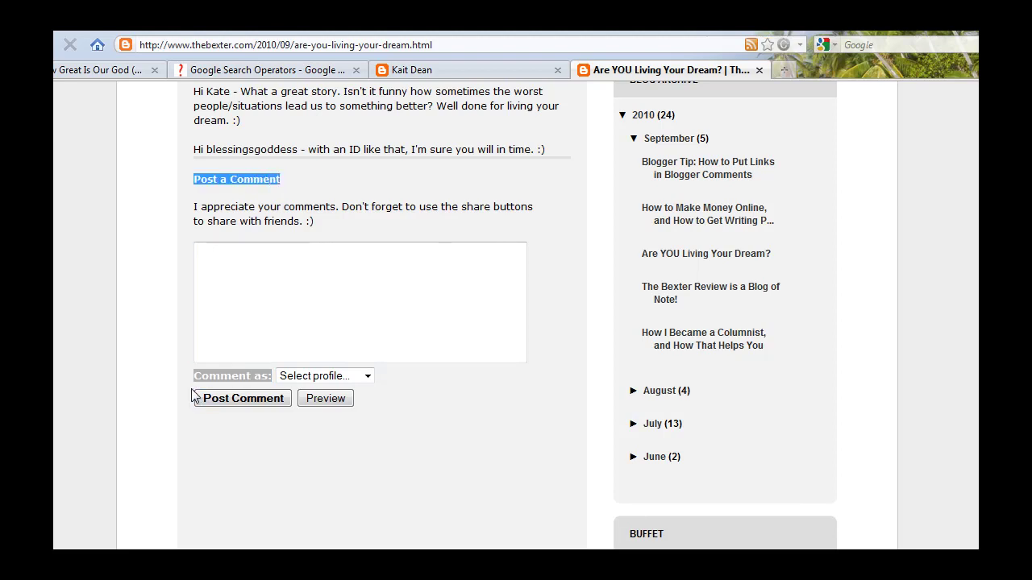
Step: Revisit the first post's comment form, then bring up the Notepad footprint query
left_click(439, 71)
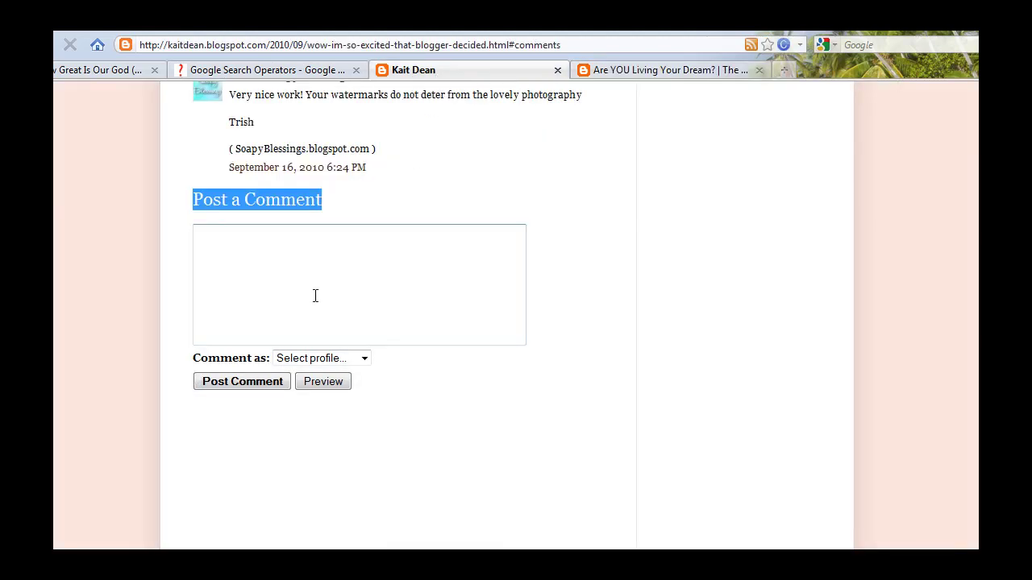
scroll(191, 313, "down", 3)
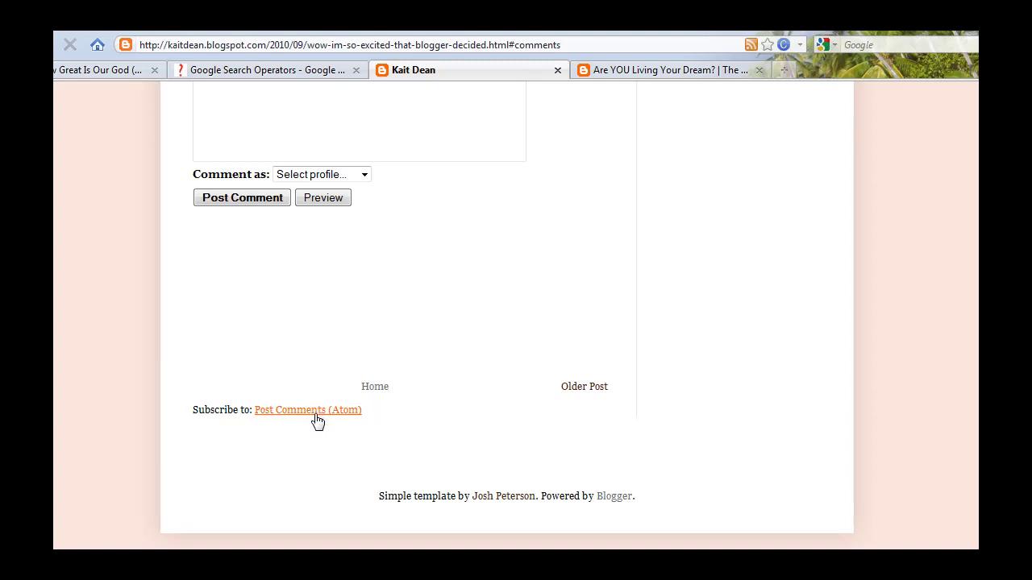
scroll(386, 425, "up", 2)
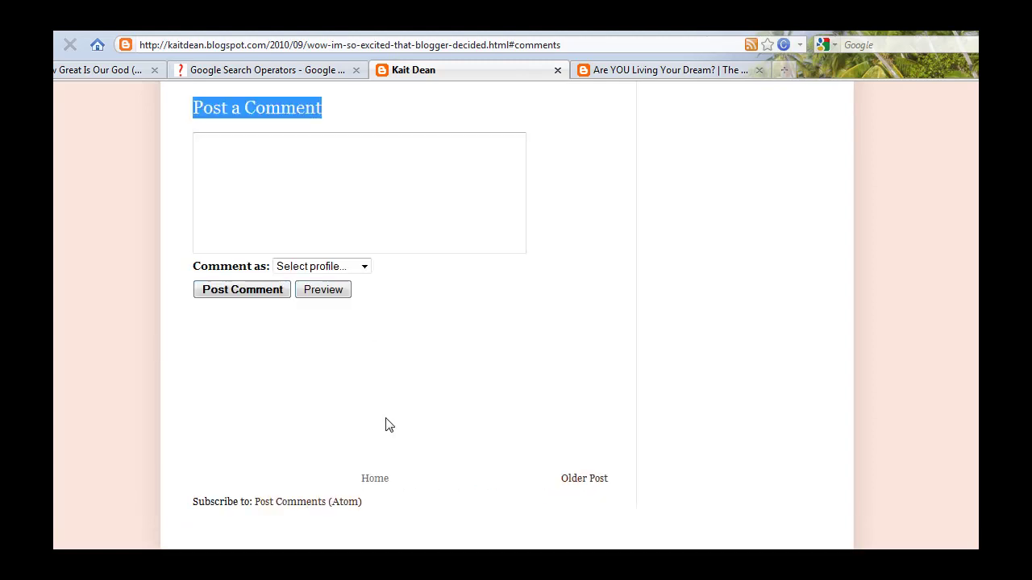
key("alt+Tab")
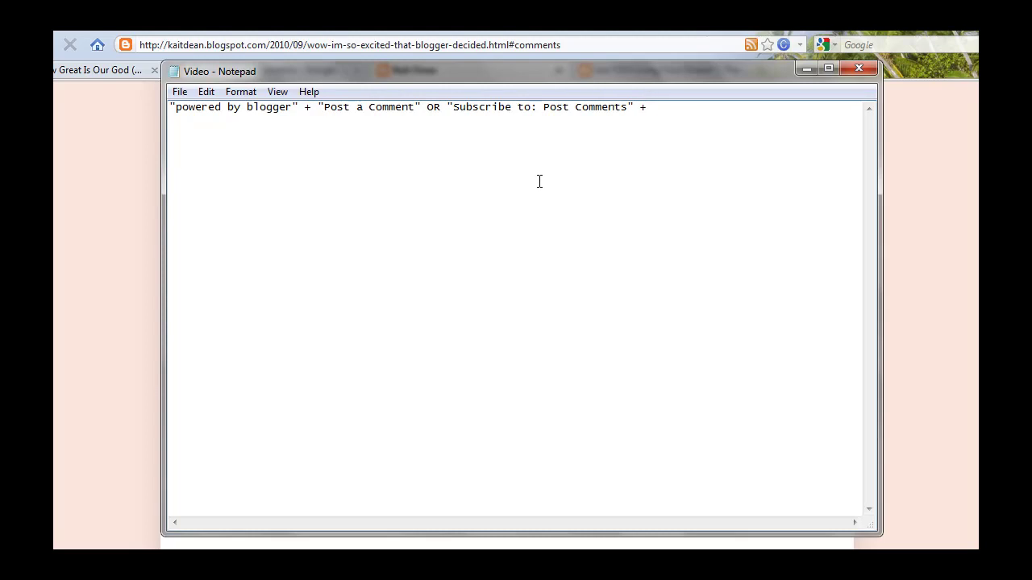
left_click(140, 208)
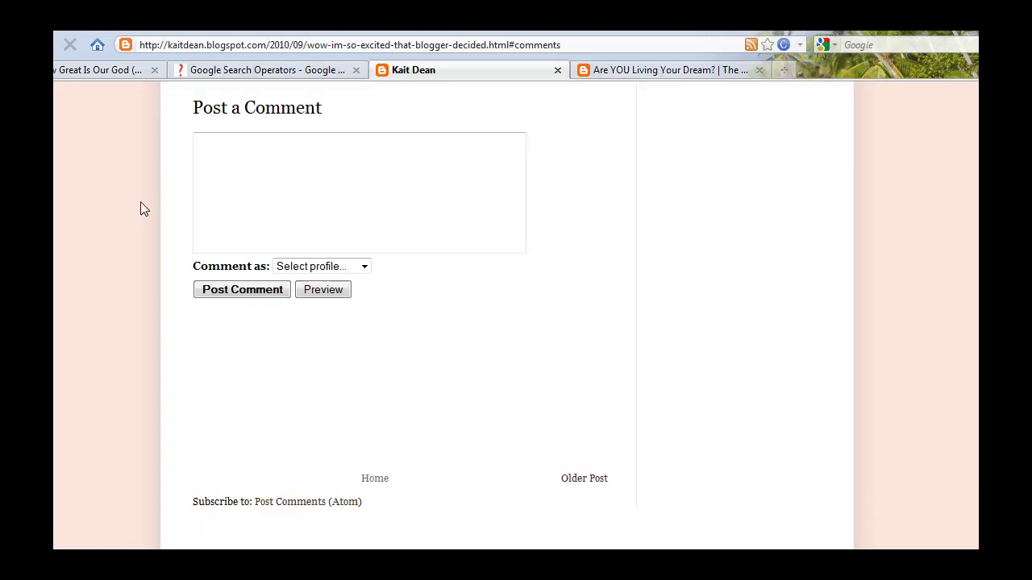
scroll(145, 211, "up", 1)
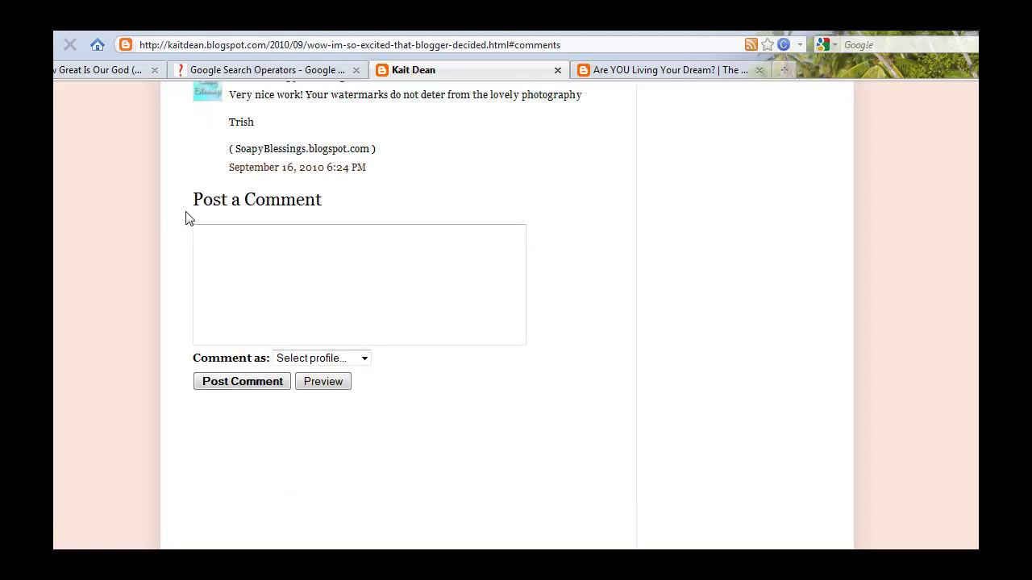
left_click_drag(189, 202, 326, 212)
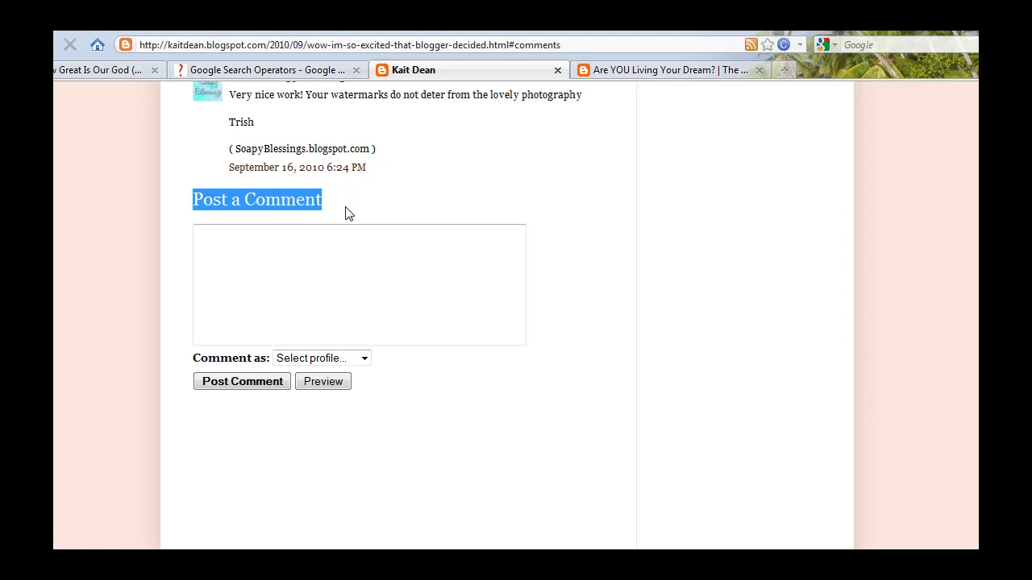
scroll(339, 208, "down", 2)
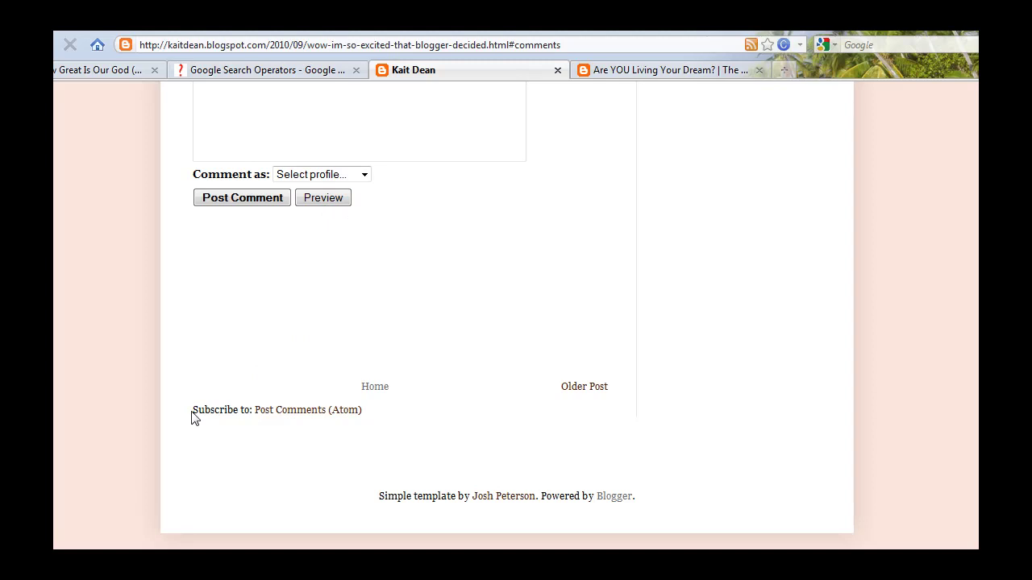
left_click_drag(194, 417, 326, 419)
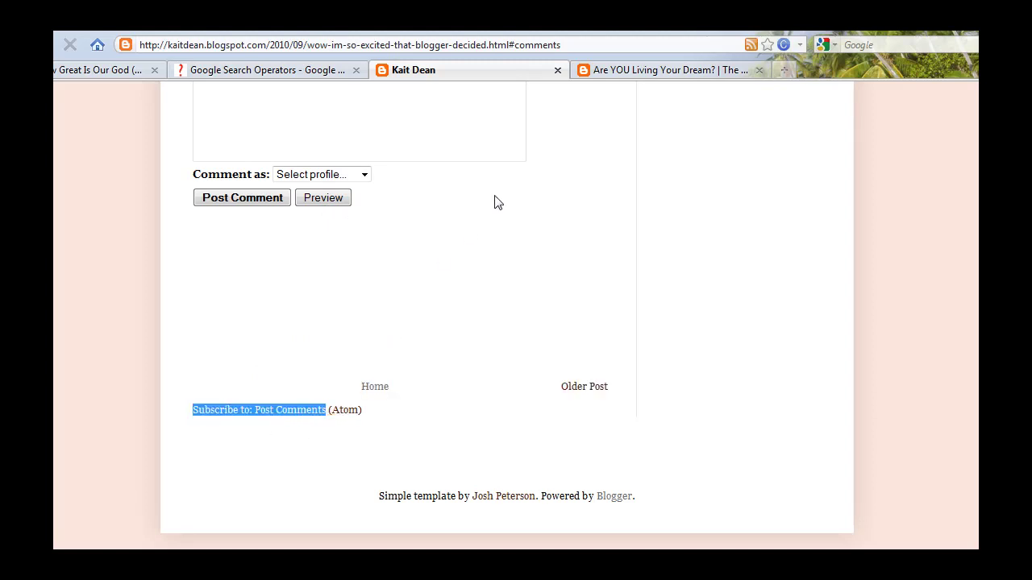
scroll(492, 200, "up", 2)
scroll(341, 207, "down", 2)
key("alt+Tab")
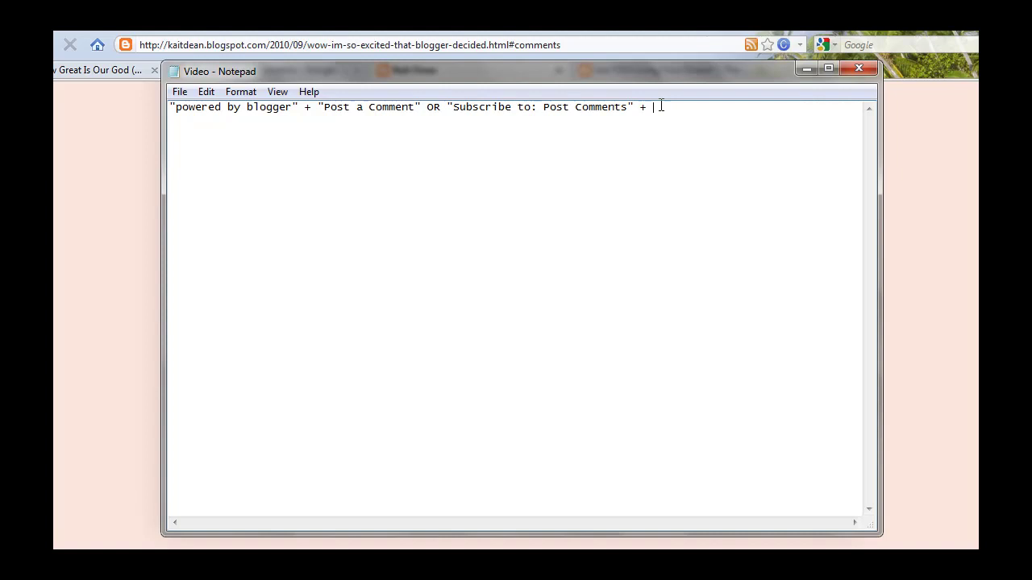
Step: Cycle through the harvester and blog page, returning to the Notepad query
key("alt+Tab")
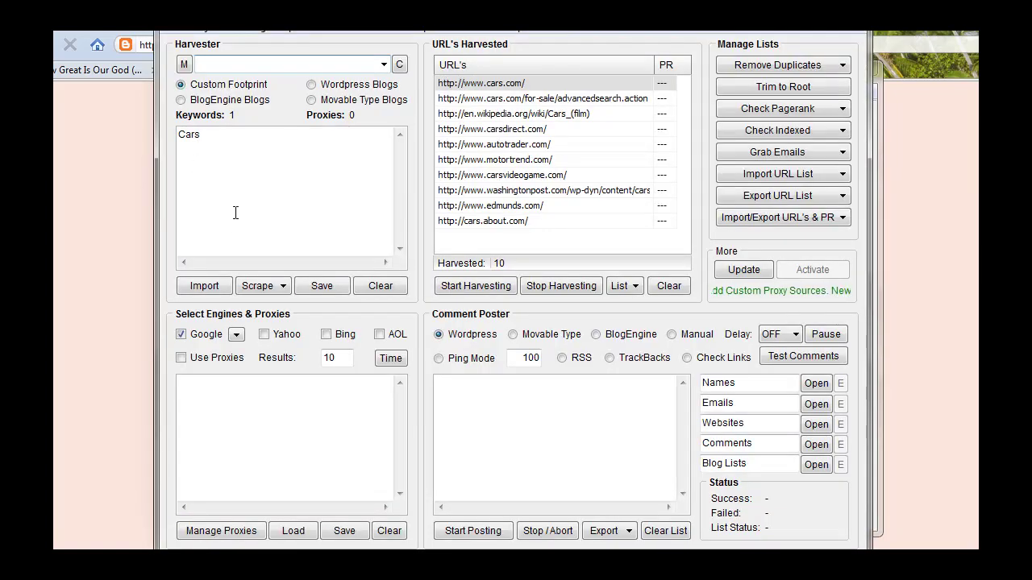
left_click(118, 208)
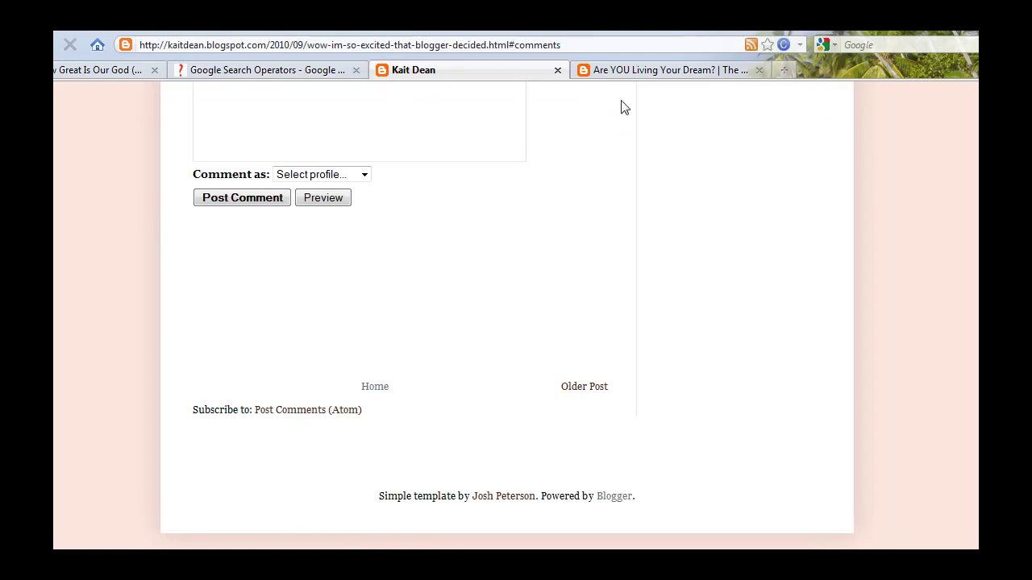
key("alt+Tab")
Step: Try Cars, Boats and Truck as the trailing keyword, settling on 'cars'
type("Cars")
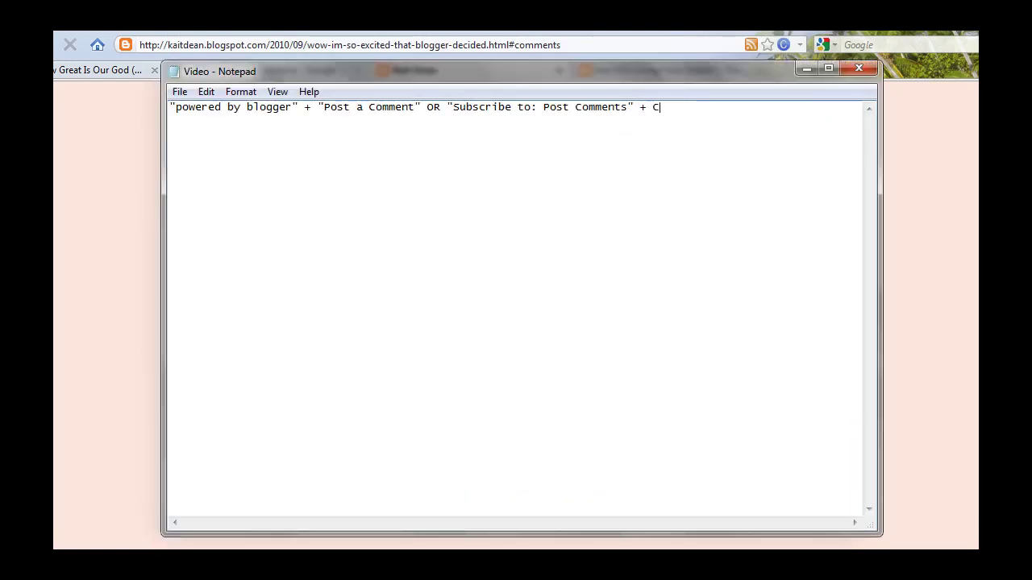
key("BackSpace")
key("BackSpace")
key("BackSpace")
type("oats")
key("BackSpace")
key("BackSpace")
key("BackSpace")
key("BackSpace")
type("Truck")
key("BackSpace")
key("BackSpace")
key("BackSpace")
key("BackSpace")
key("BackSpace")
key("BackSpace")
type("ca")
Step: Add Boats and Trucks under Cars in the Scrapebox keyword list
key("alt+Tab")
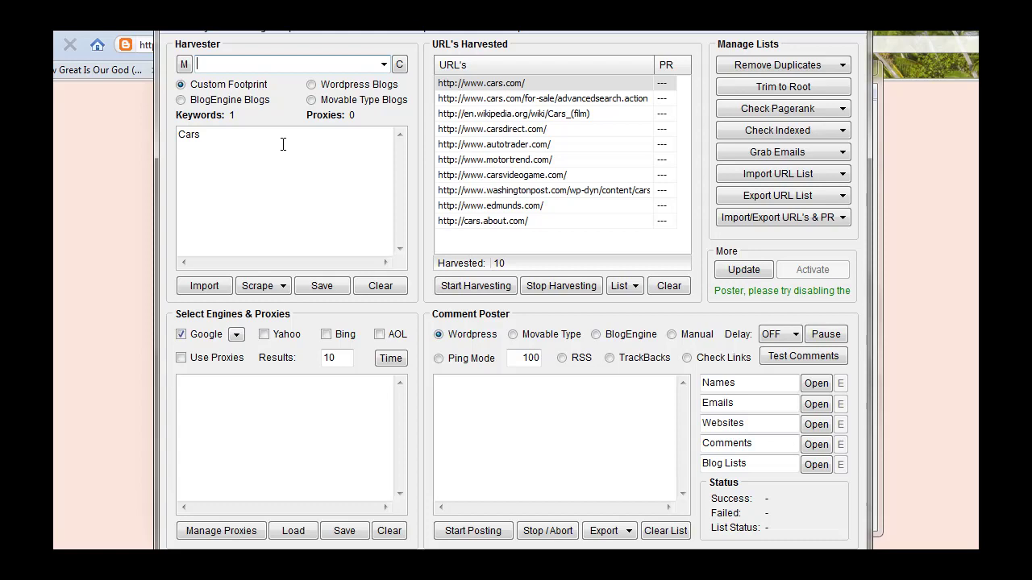
key("Return")
type("Bo")
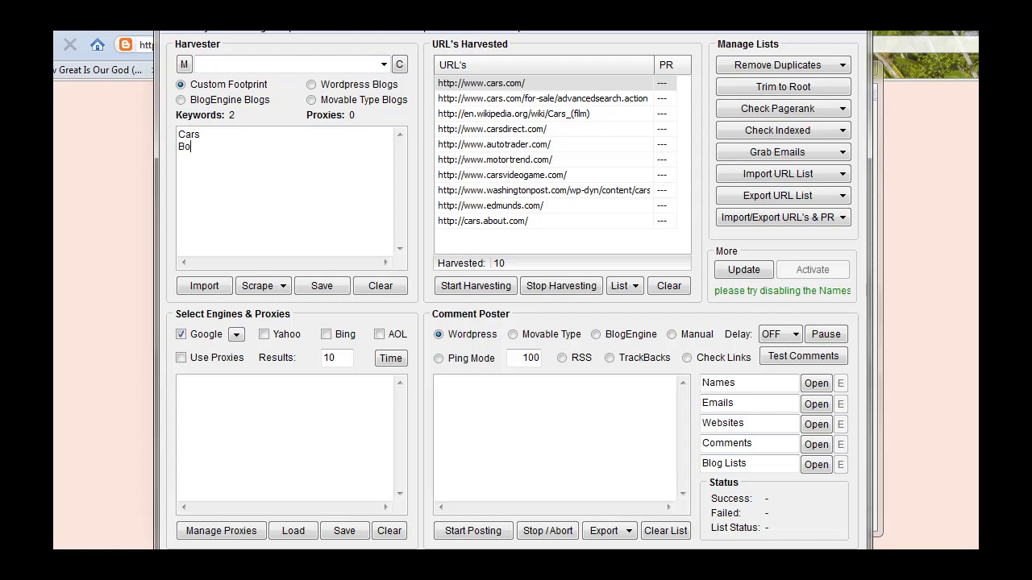
type("ats Trucks")
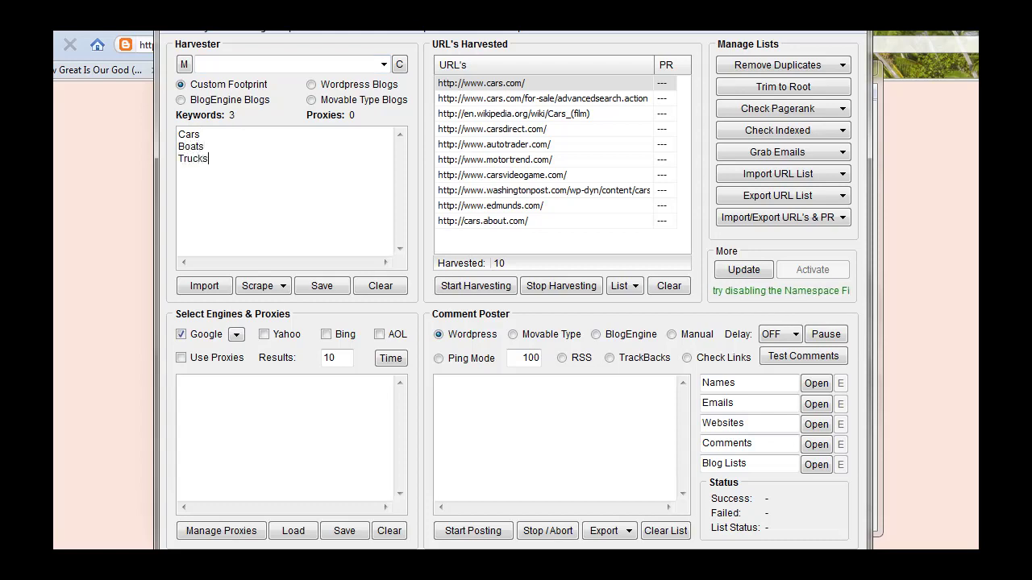
Step: Merge the keywords with the Video.txt footprint from Elements > Search Strings
left_click(183, 64)
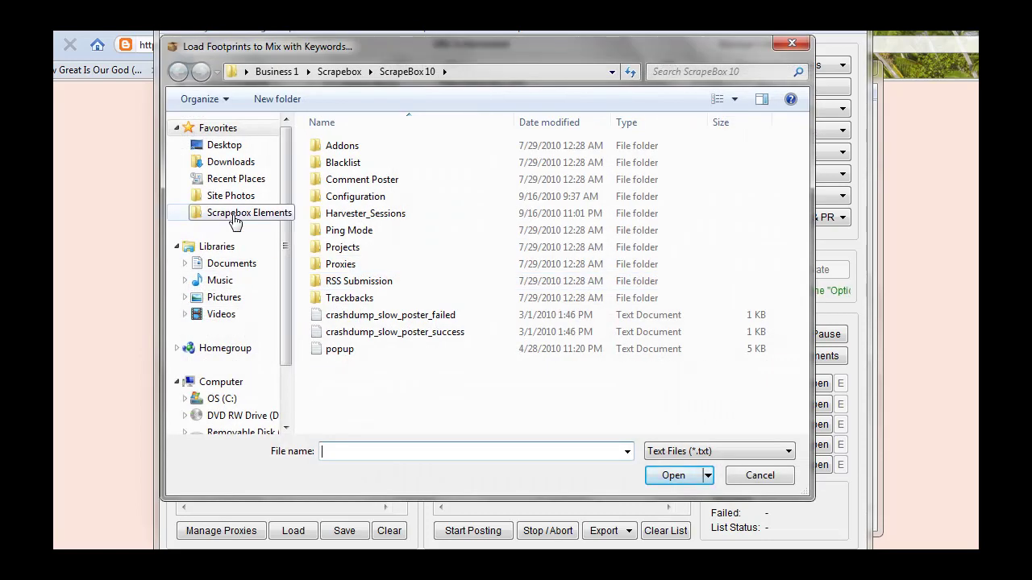
left_click(234, 216)
double_click(353, 316)
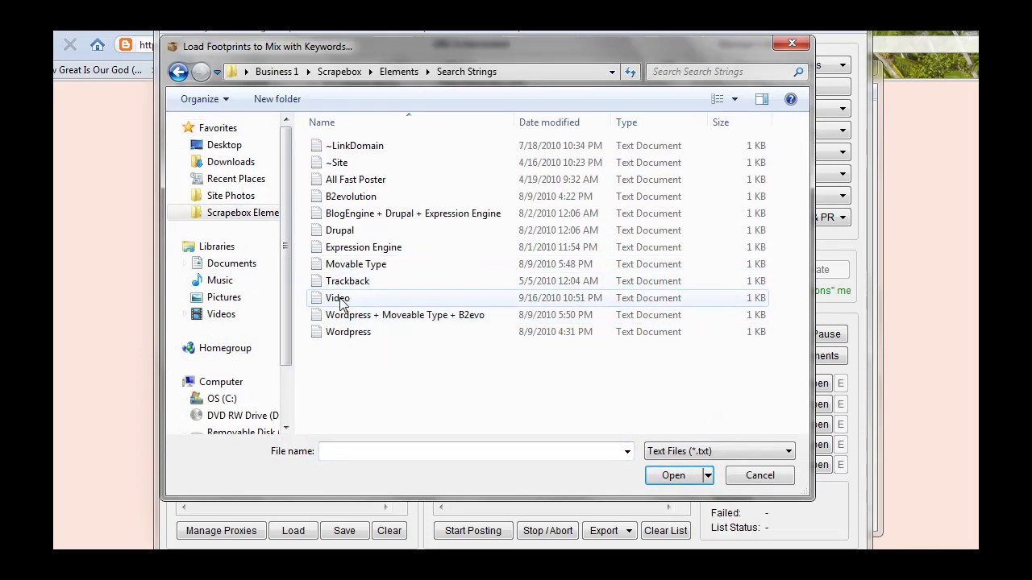
double_click(338, 298)
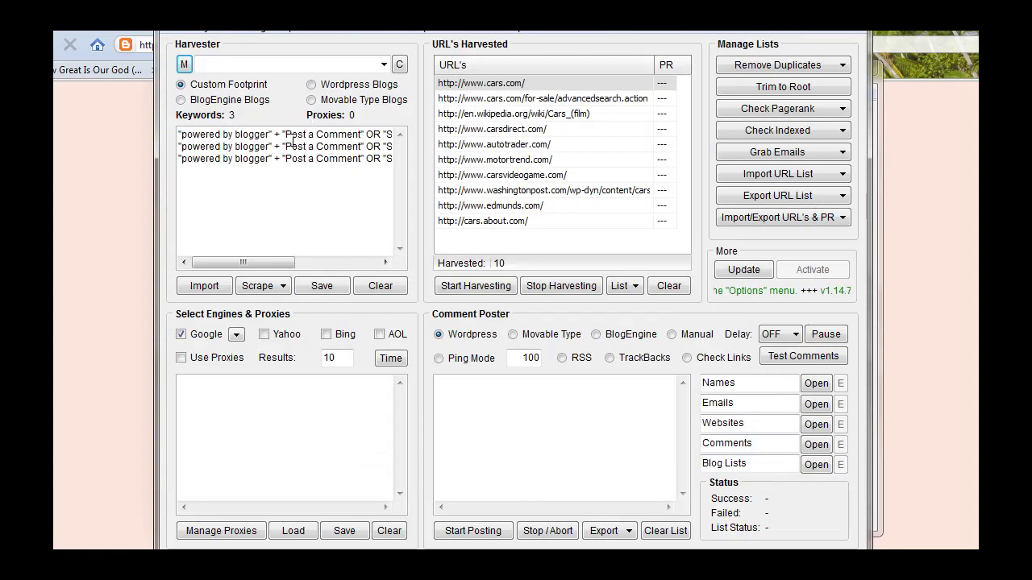
left_click_drag(245, 263, 355, 270)
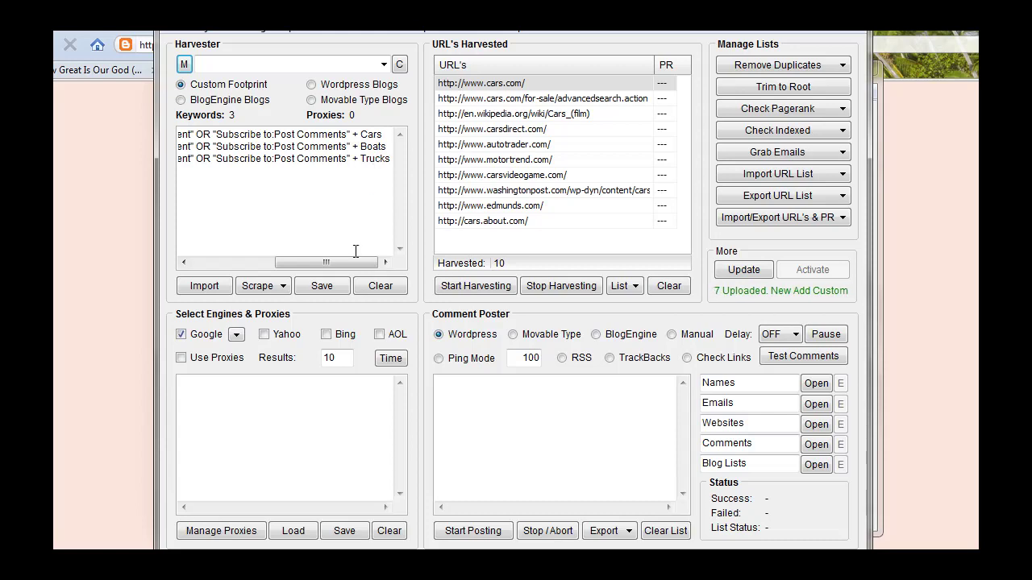
left_click_drag(347, 264, 258, 263)
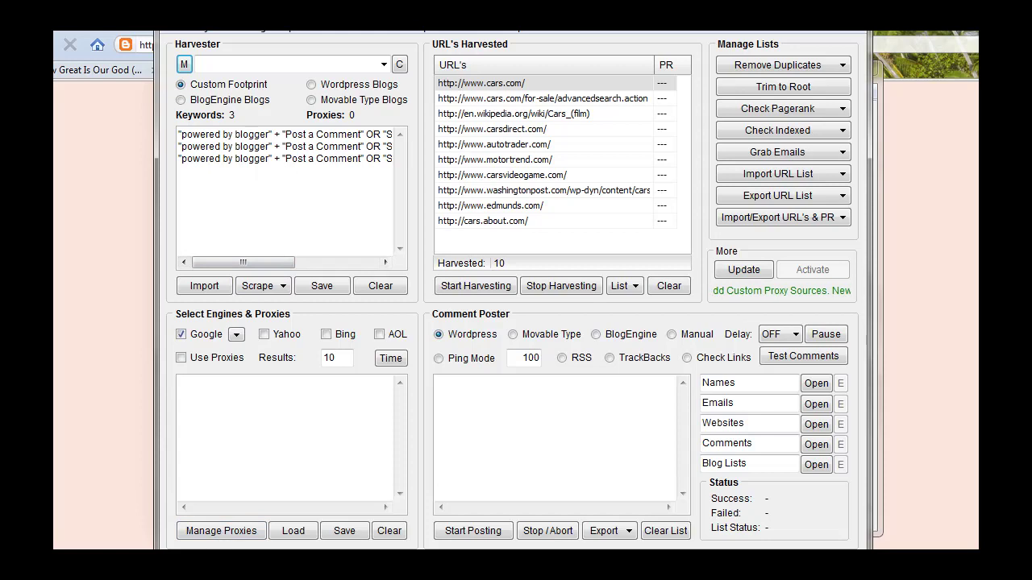
Step: Copy the Cars footprint line and delete the Boats and Trucks lines
left_click(182, 136)
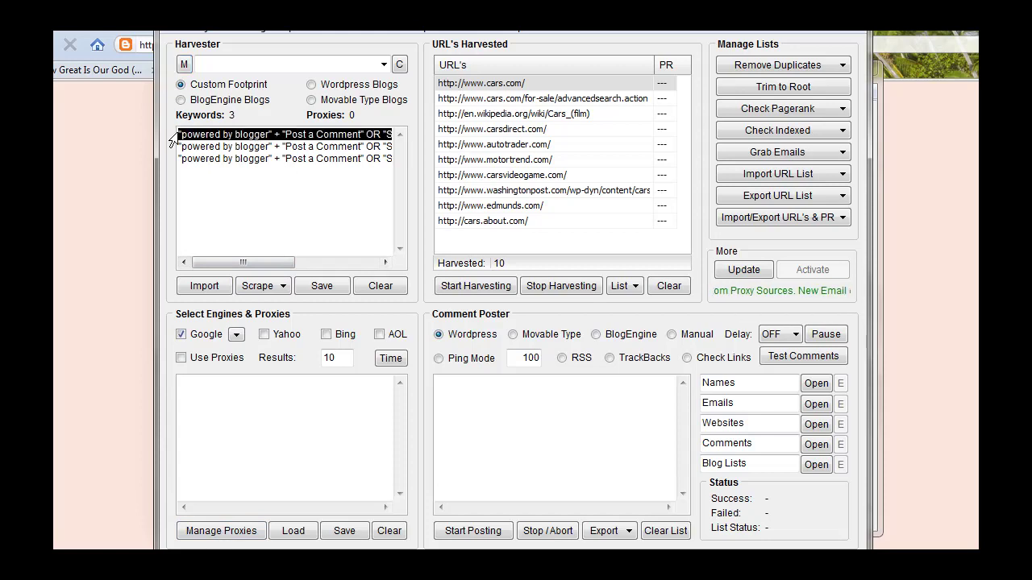
right_click(247, 136)
left_click(274, 159)
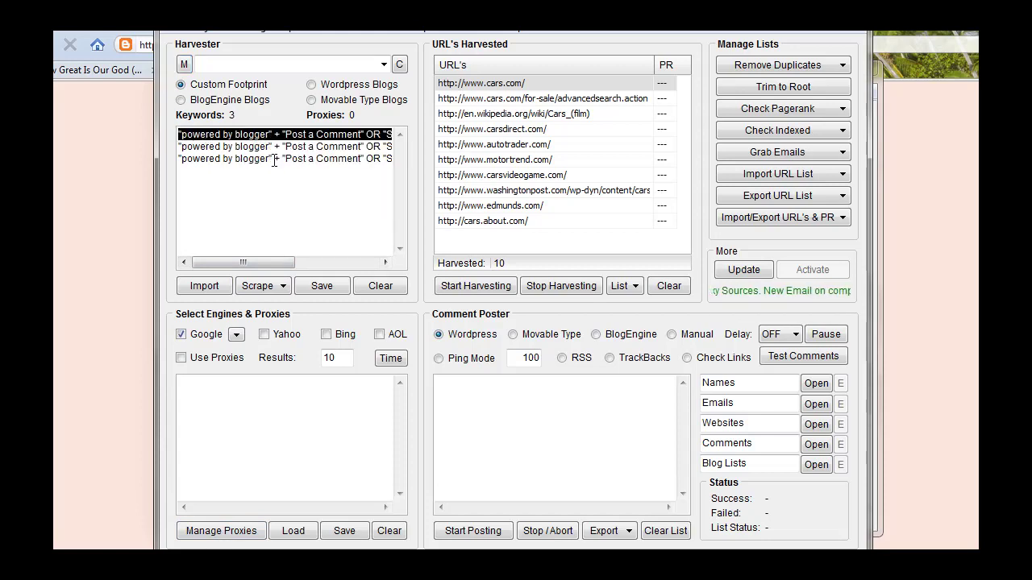
left_click_drag(181, 147, 384, 195)
key("Delete")
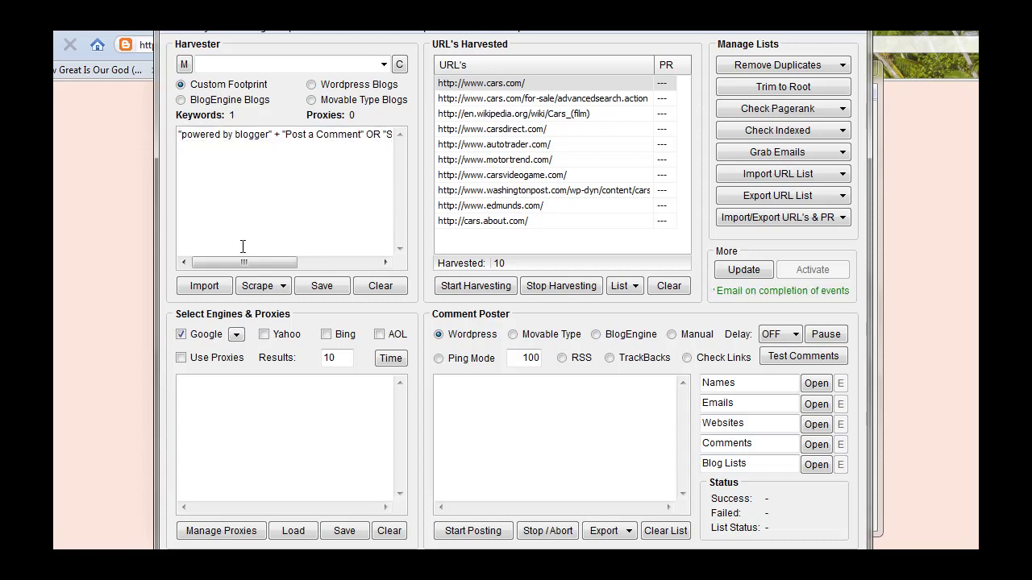
left_click_drag(224, 268, 331, 273)
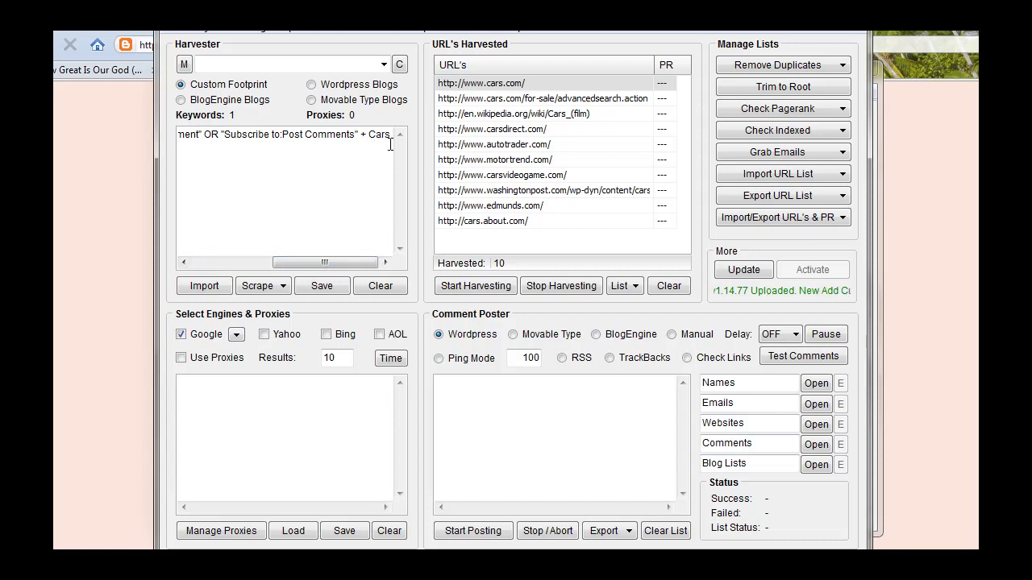
Step: Clear the old URL list and harvest 10 URLs, closing the completion and statistics windows
left_click(669, 286)
left_click(474, 286)
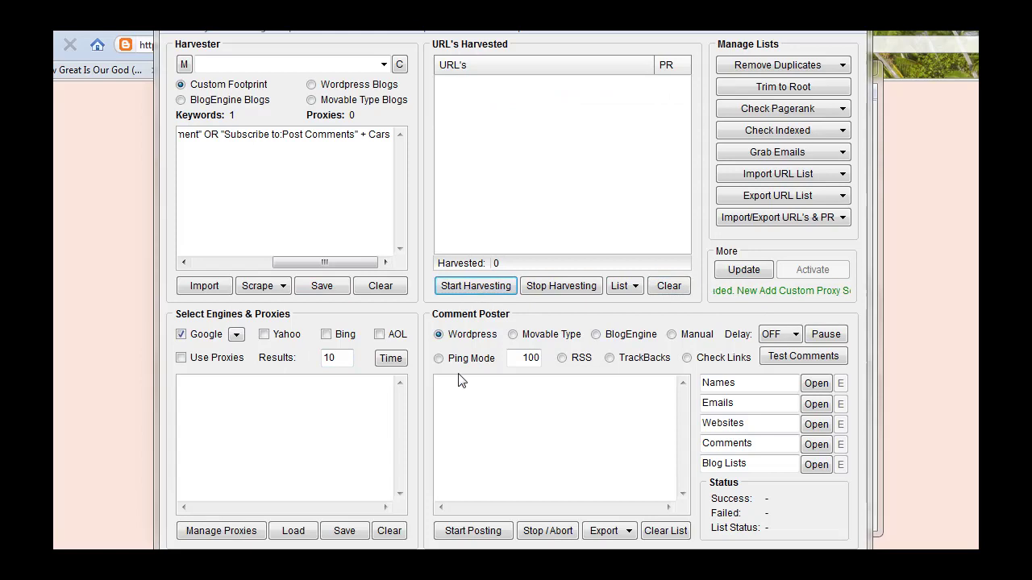
left_click(555, 350)
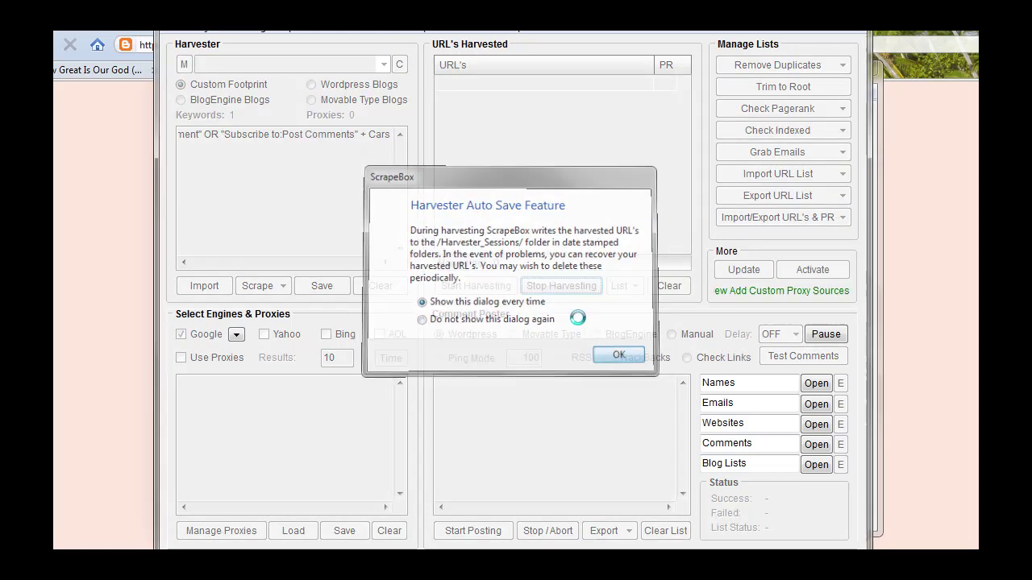
left_click(619, 355)
left_click(577, 361)
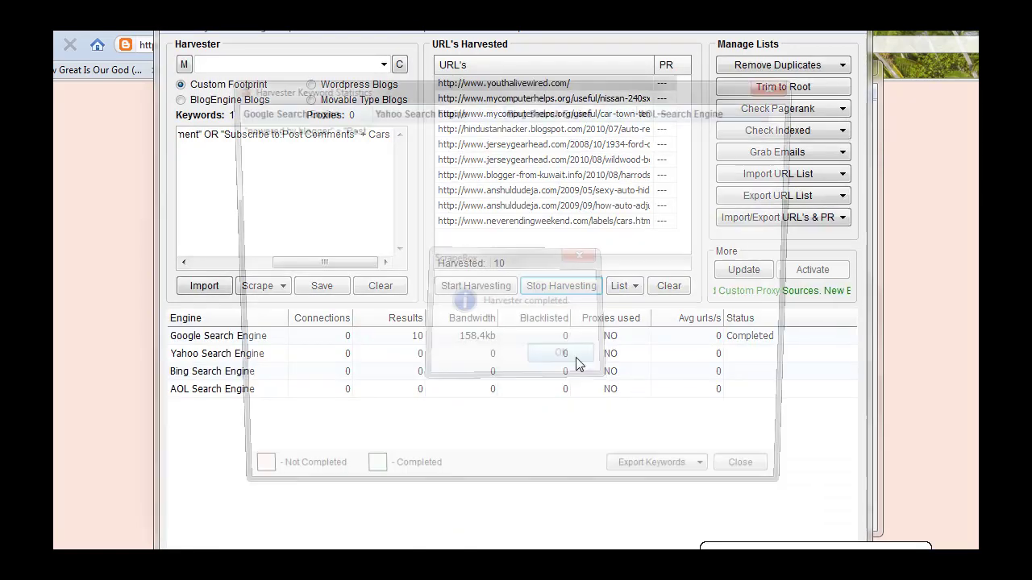
left_click(779, 478)
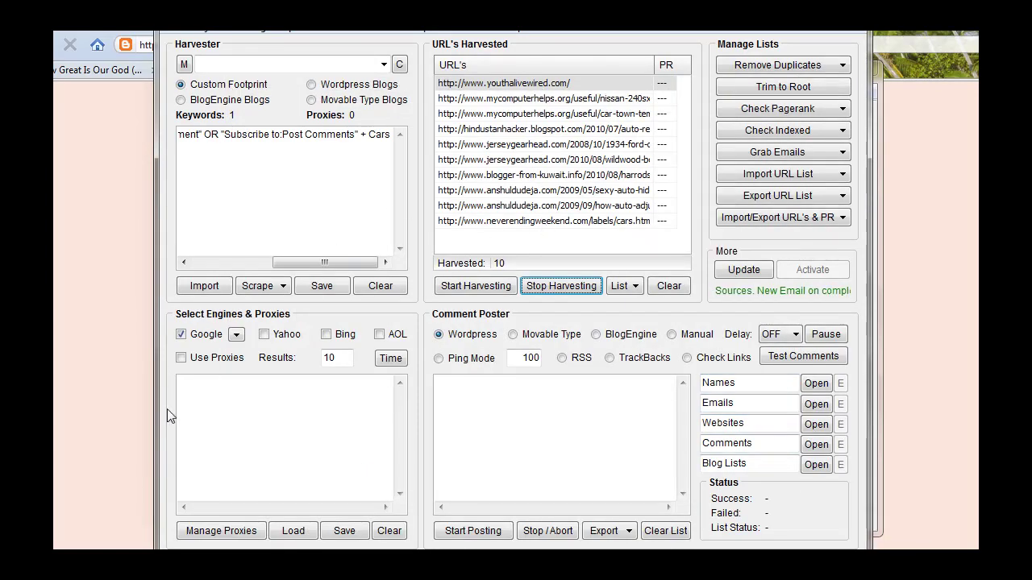
Step: Load google.com in the Google Search Operators tab
key("alt+Tab")
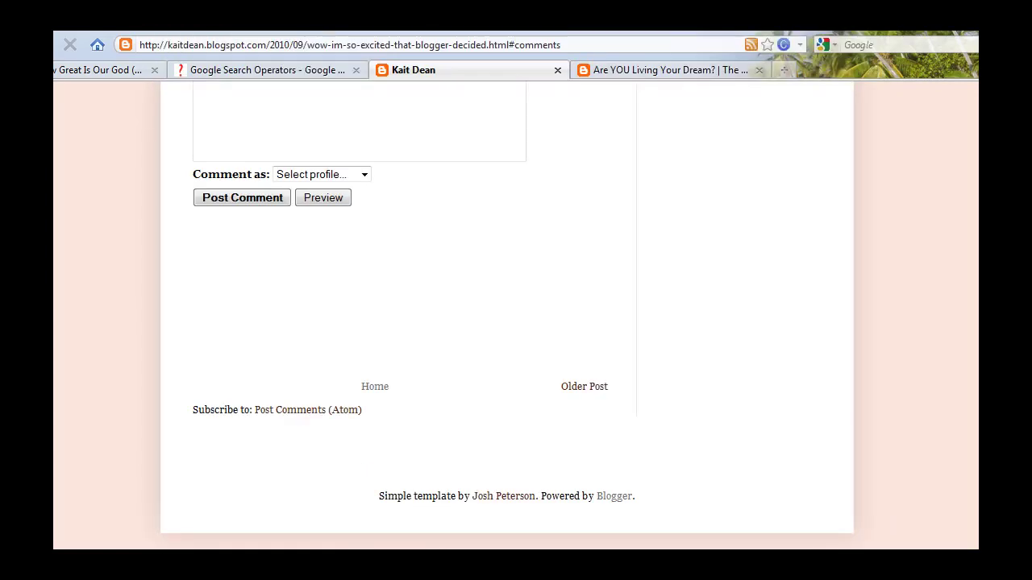
left_click(279, 71)
left_click(328, 46)
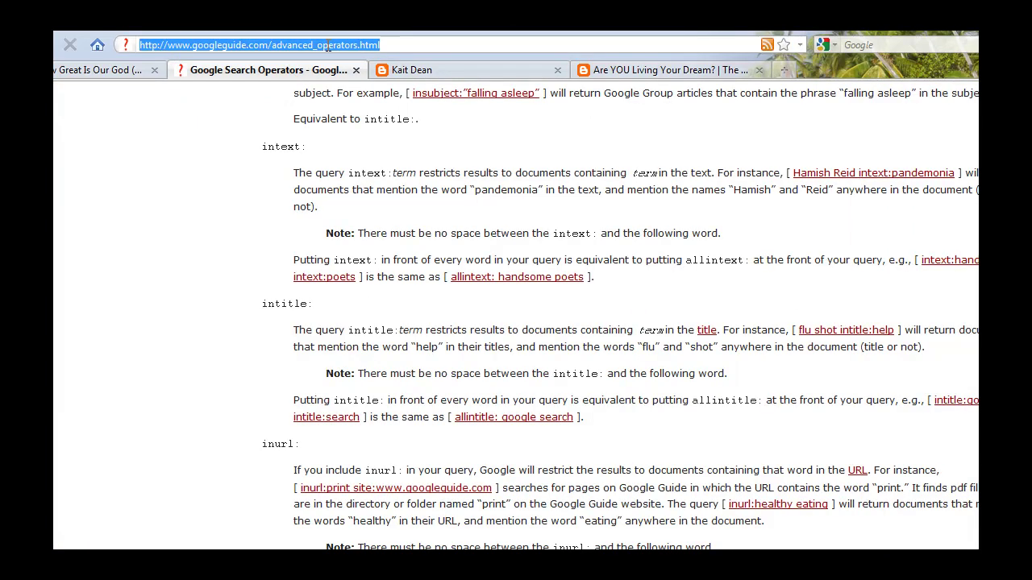
type("google")
key("Return")
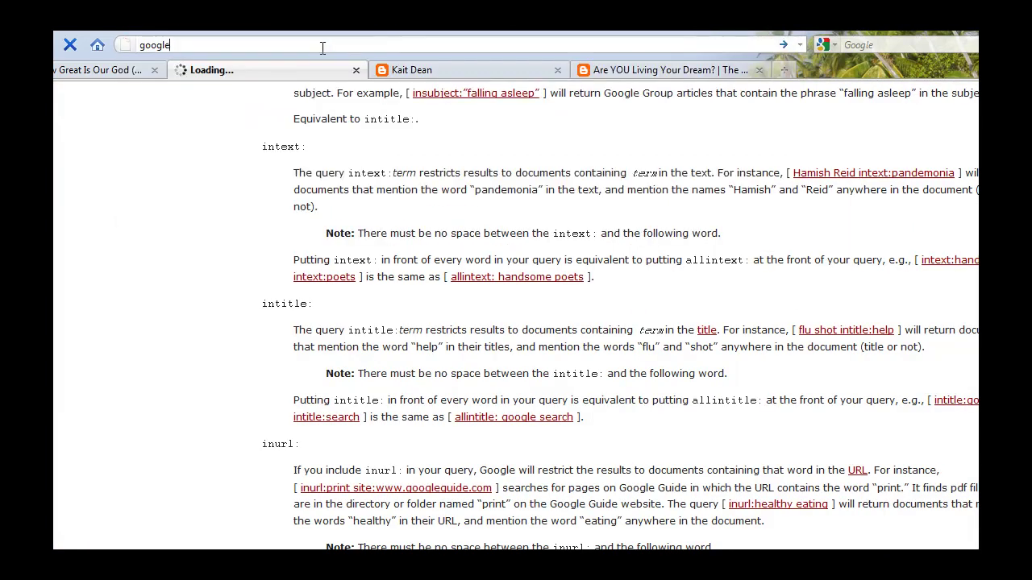
Step: Search Google for the pasted blogger footprint plus Cars query
left_click(323, 45)
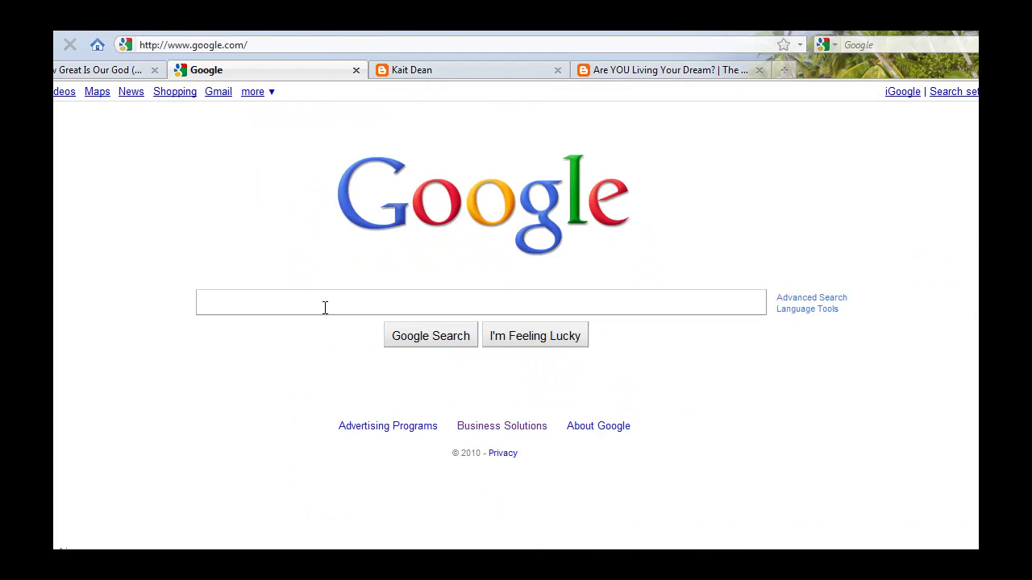
key("ctrl+v")
left_click(749, 149)
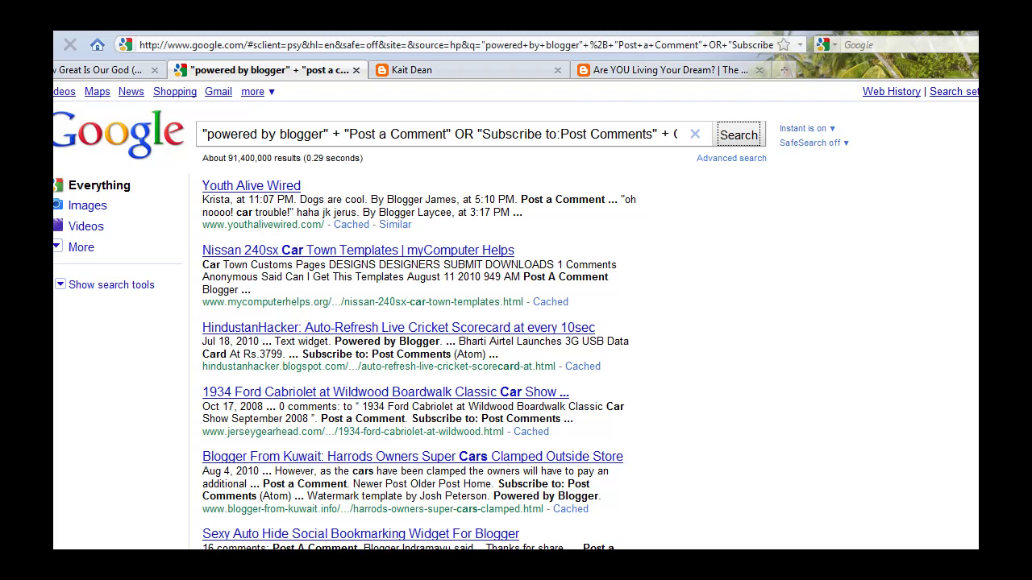
key("alt+Tab")
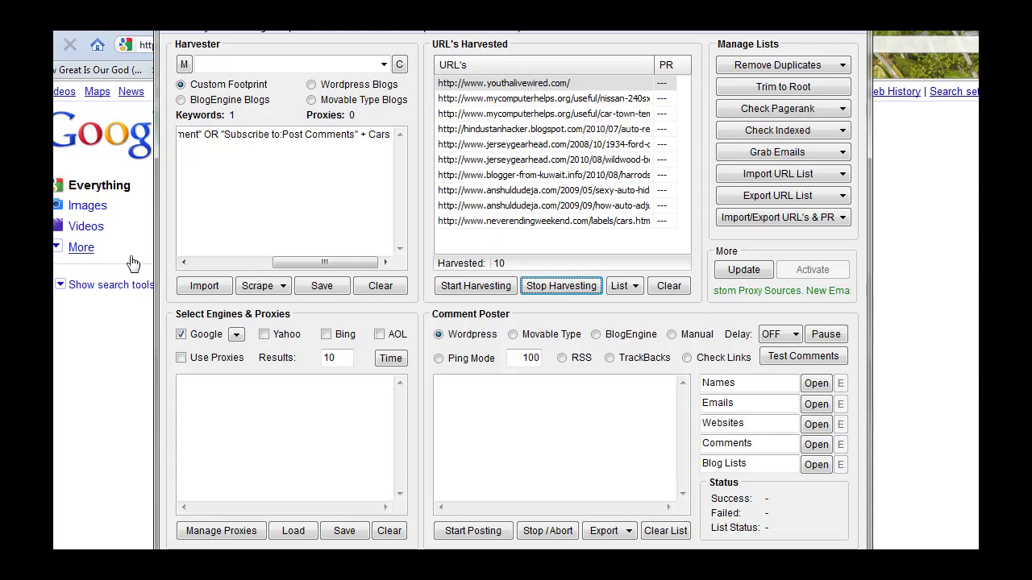
Step: Compare Google's results with the harvested URL list, ending on the Google page
left_click(86, 376)
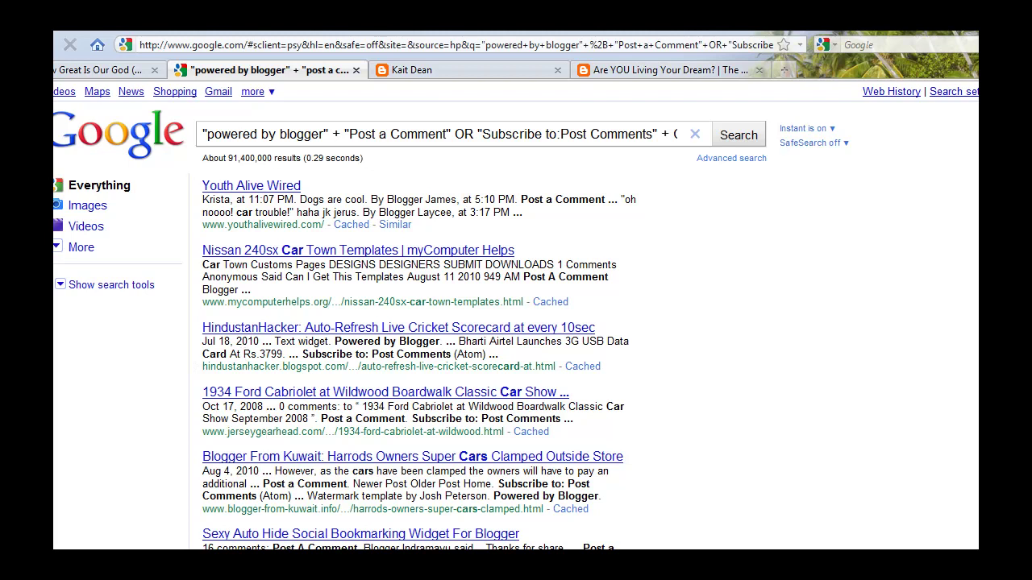
key("alt+Tab")
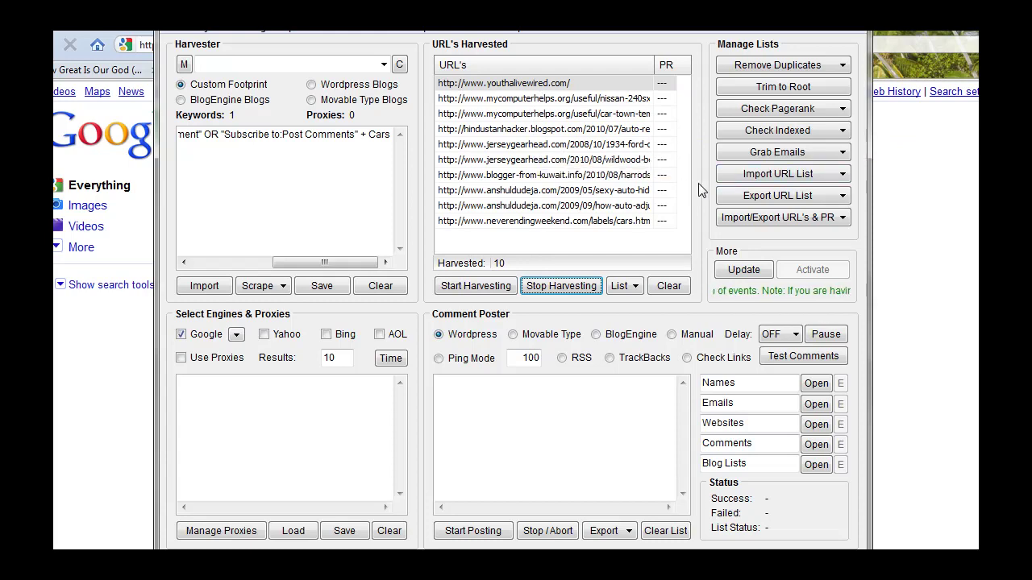
left_click(85, 321)
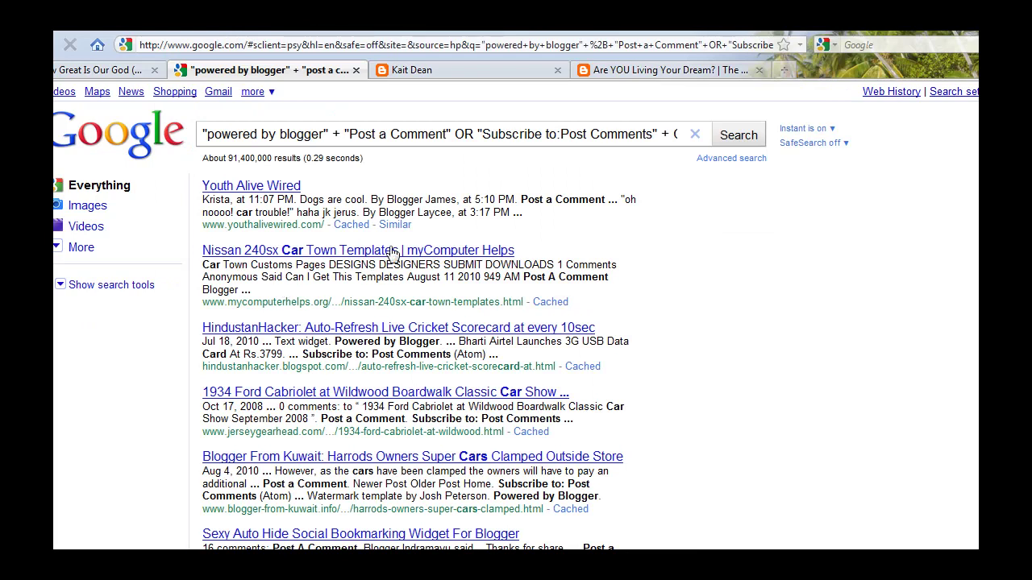
Step: Open Google Advanced Search for the query, check its Cars, 'powered by blogger' and OR fields, then return to ScrapeBox
triple_click(410, 132)
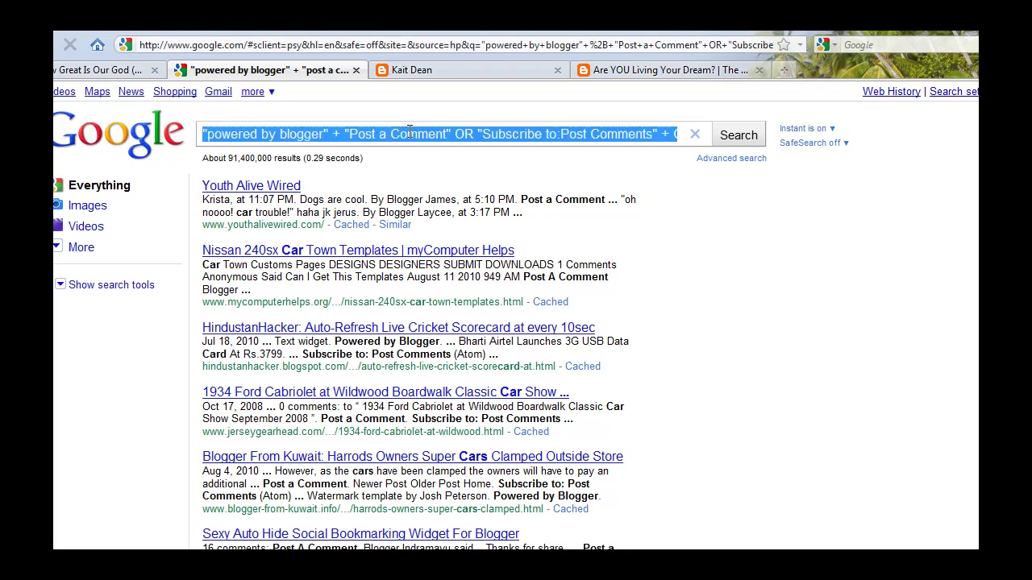
left_click(729, 159)
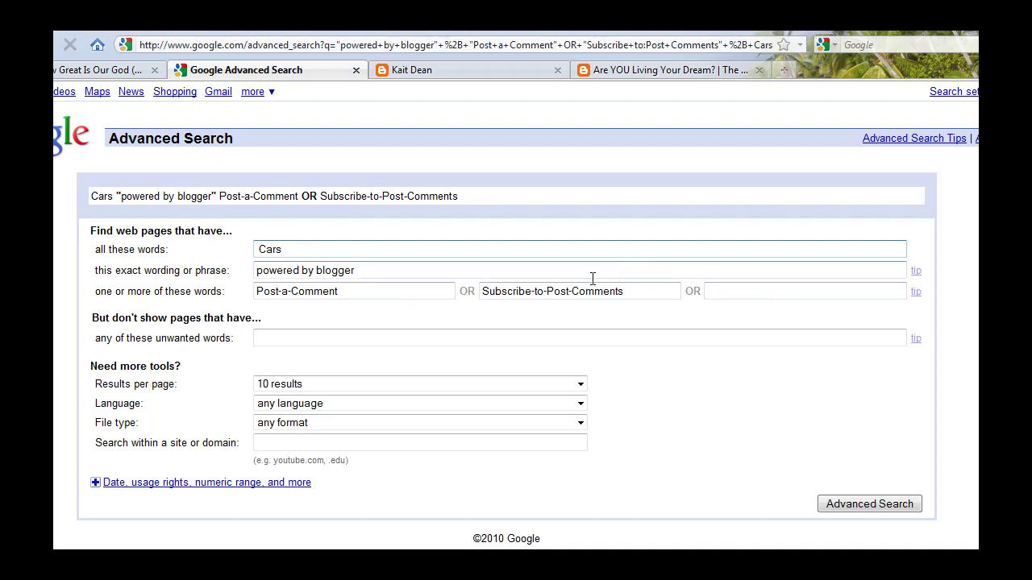
left_click(291, 249)
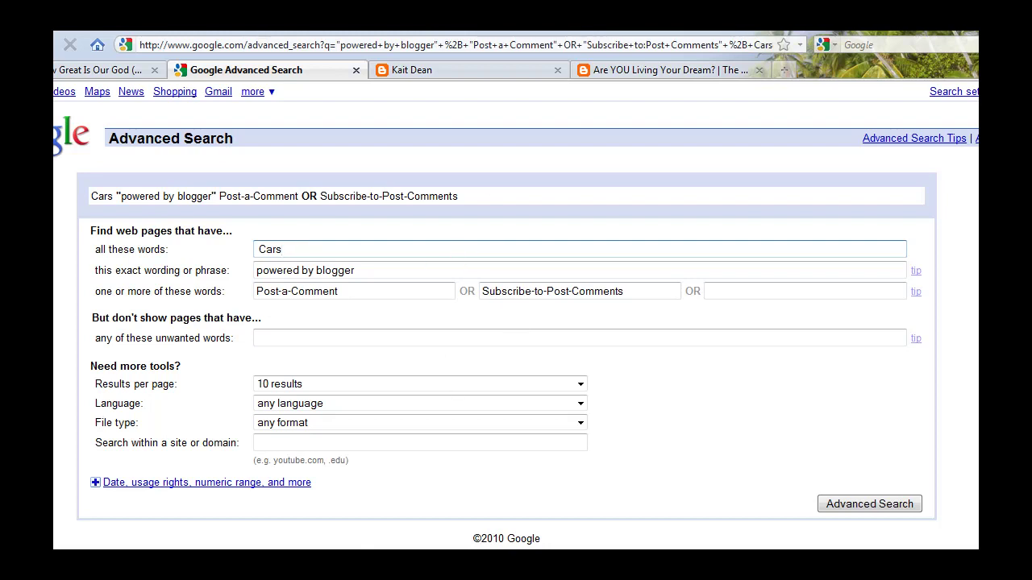
key("alt+Tab")
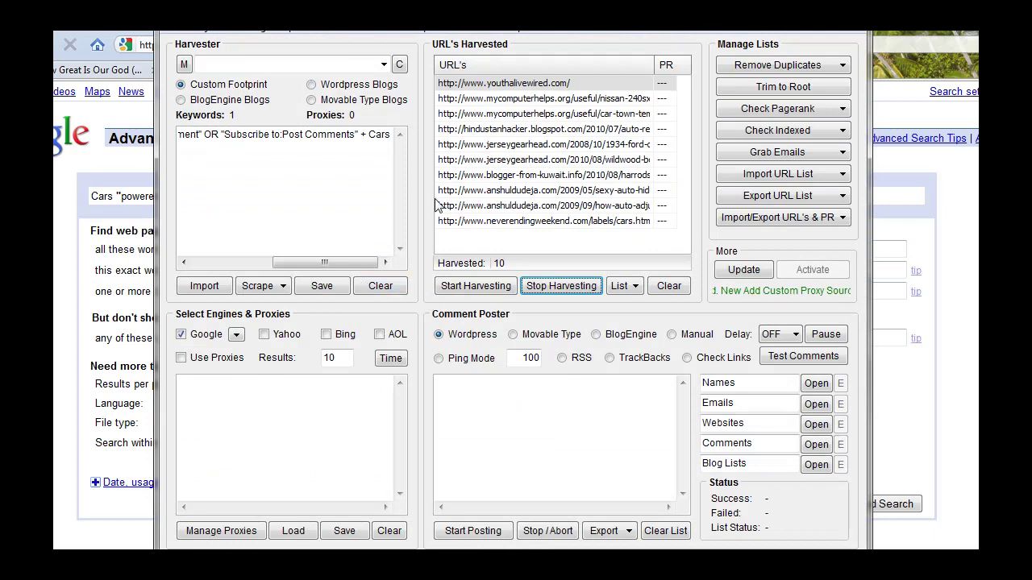
Step: Highlight the merged Cars footprint keyword line in the Harvester, then switch back to the Advanced Search form
left_click_drag(345, 141, 170, 144)
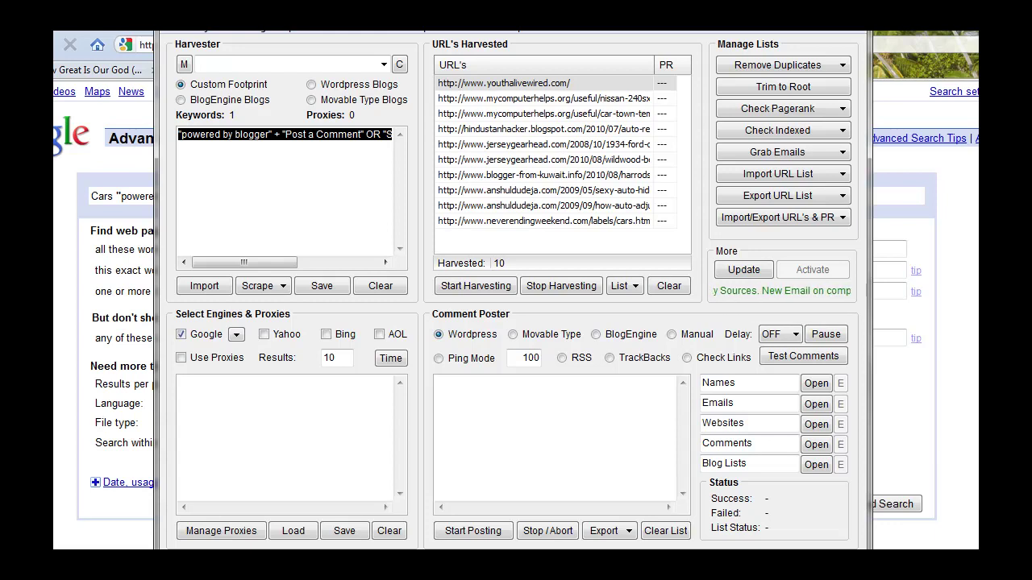
key("alt+Tab")
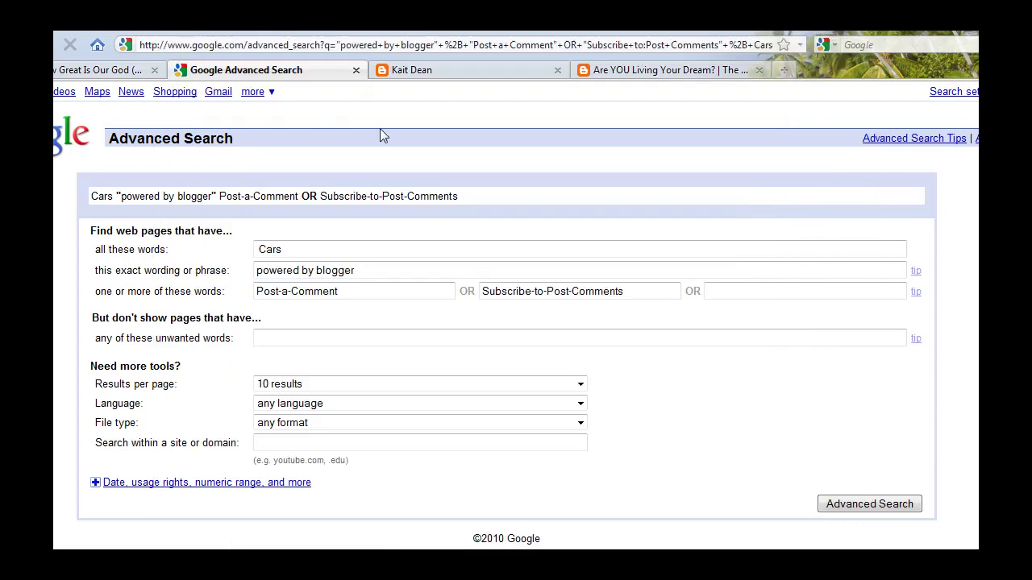
left_click(482, 77)
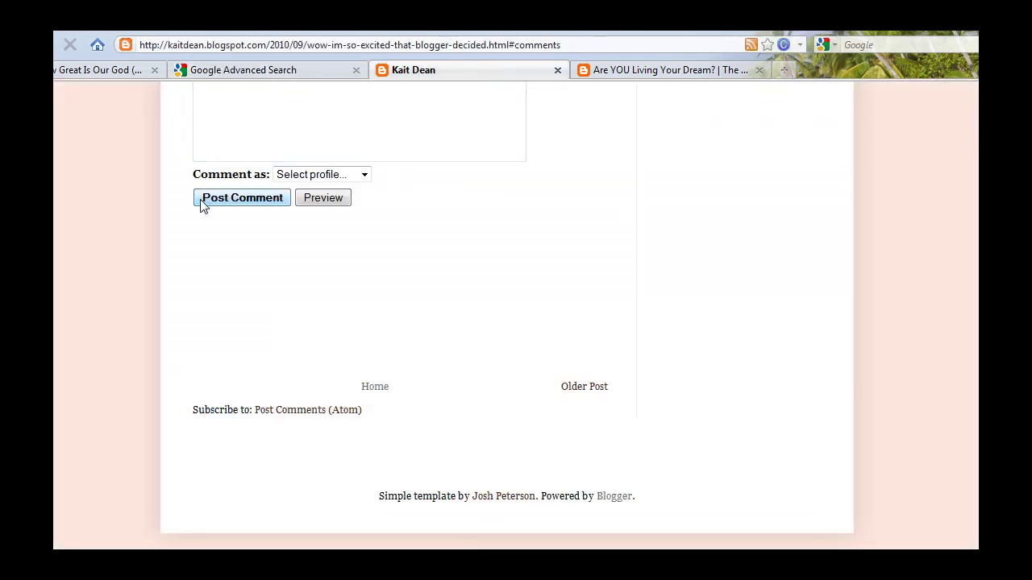
scroll(147, 210, "up", 3)
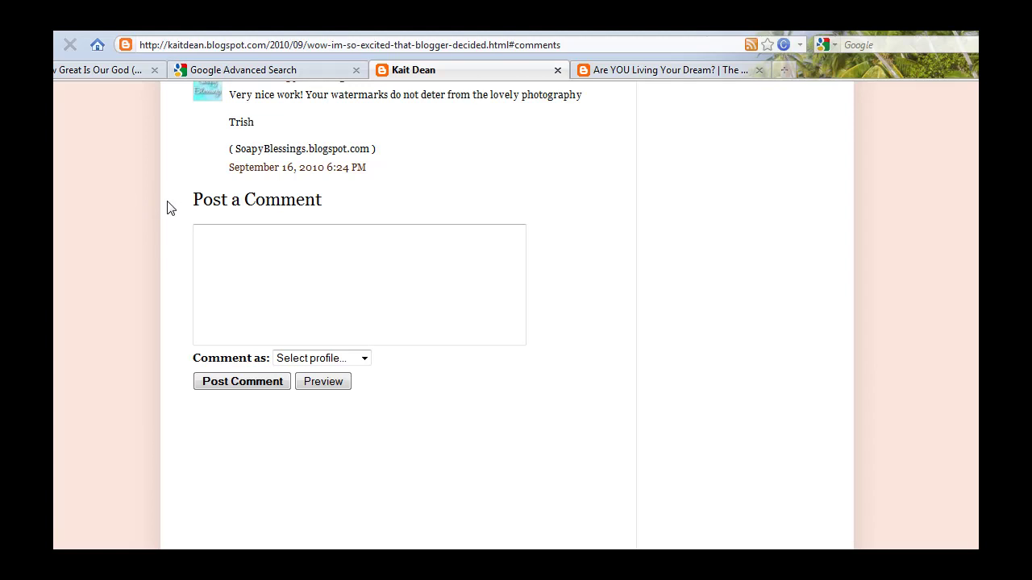
scroll(173, 205, "up", 2)
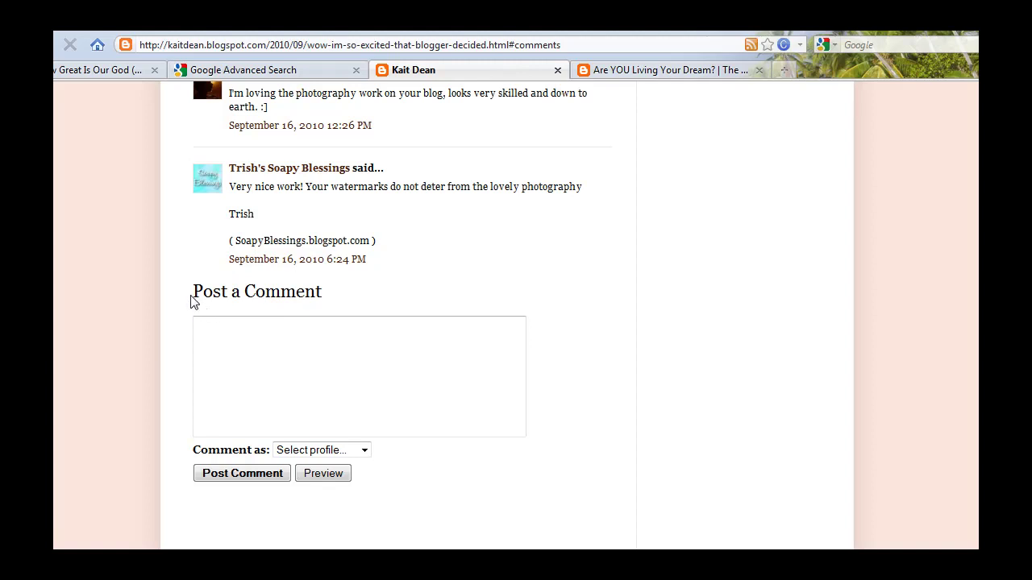
left_click_drag(327, 301, 192, 306)
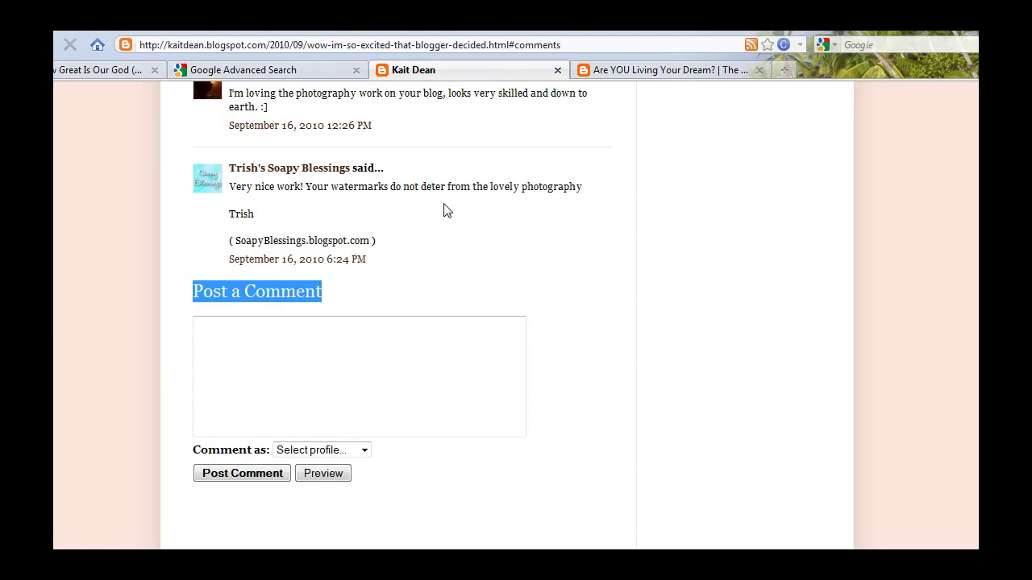
left_click(306, 81)
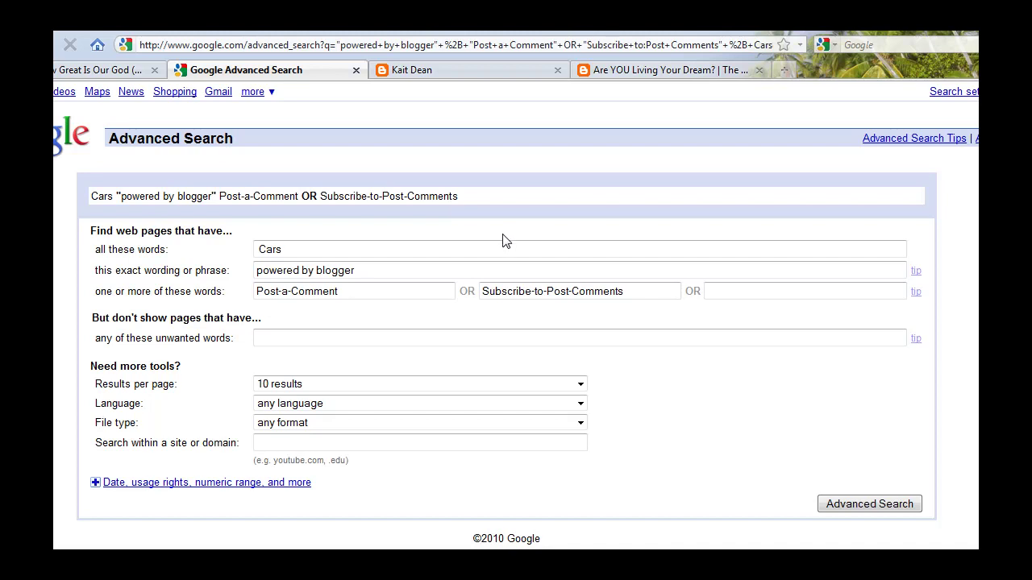
Step: Bring the 'Scrapebox Footprints' Word document to the front
left_click(299, 541)
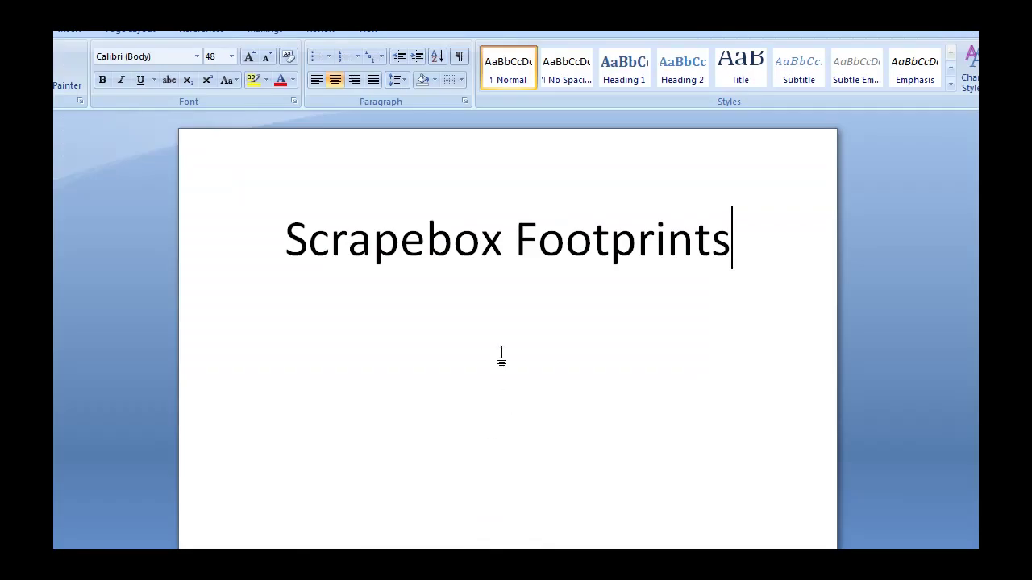